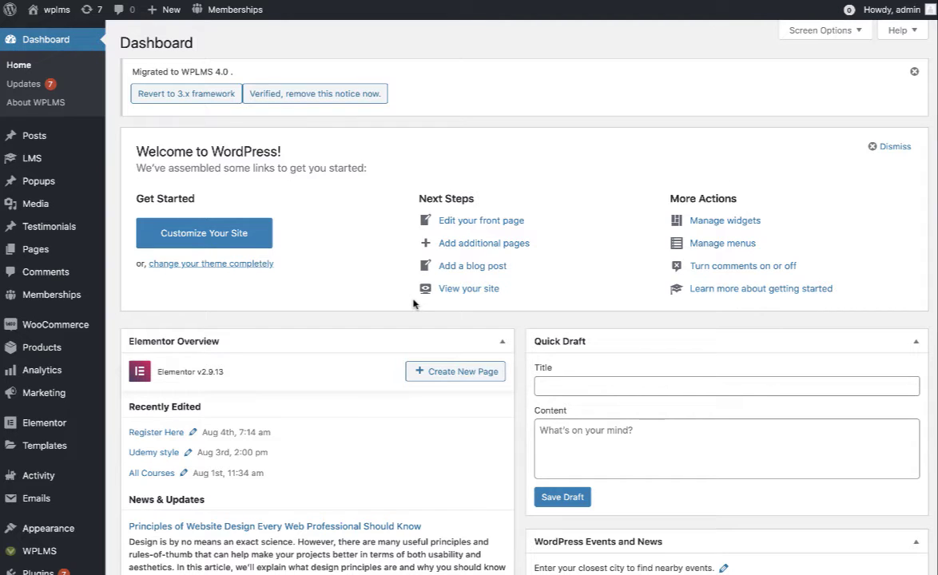
Scroll down the dashboard past the Migrated to WPLMS 4.0 notice and welcome panel
scroll(412, 303, "down", 2)
Rerun the WPLMS Setup Wizard from Appearance and skip the demo style step
mouse_move(59, 372)
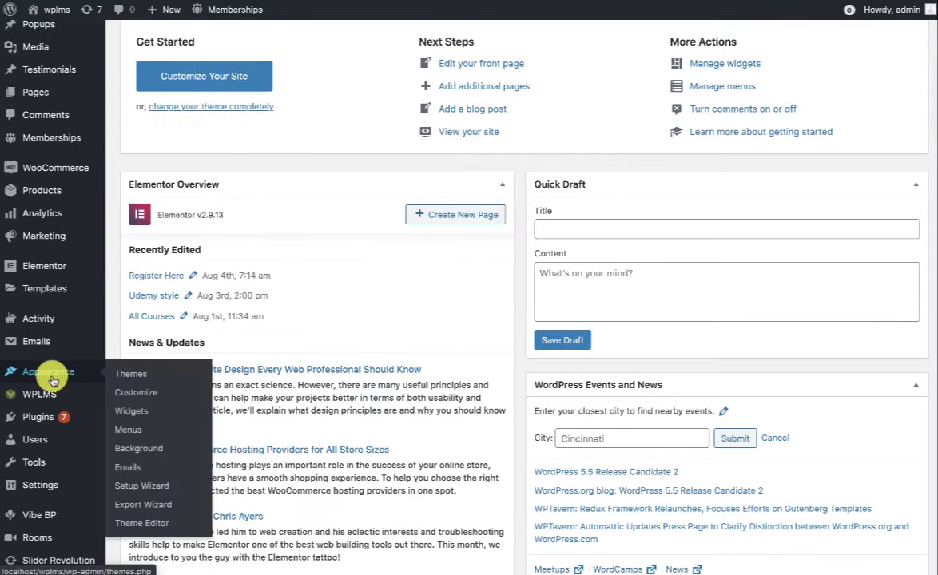
left_click(125, 485)
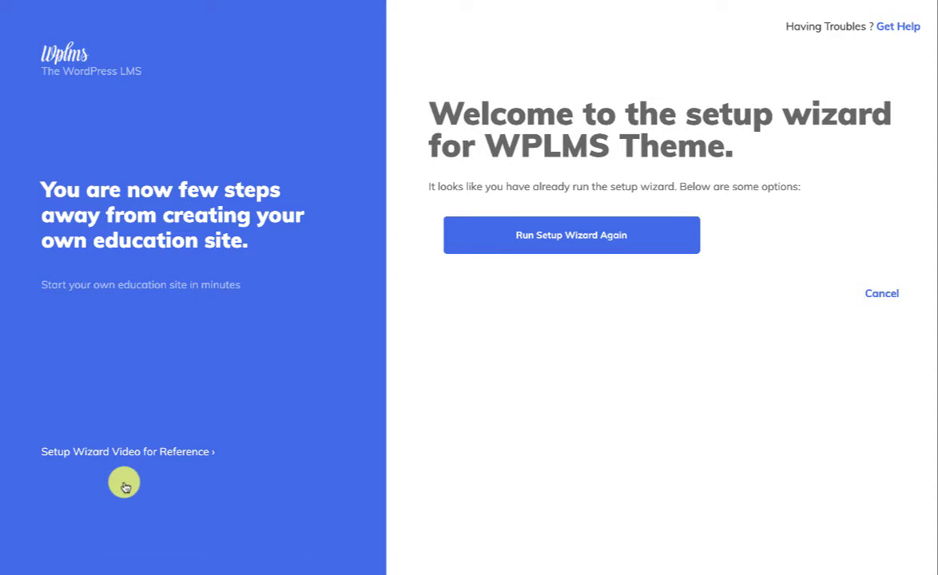
left_click(558, 238)
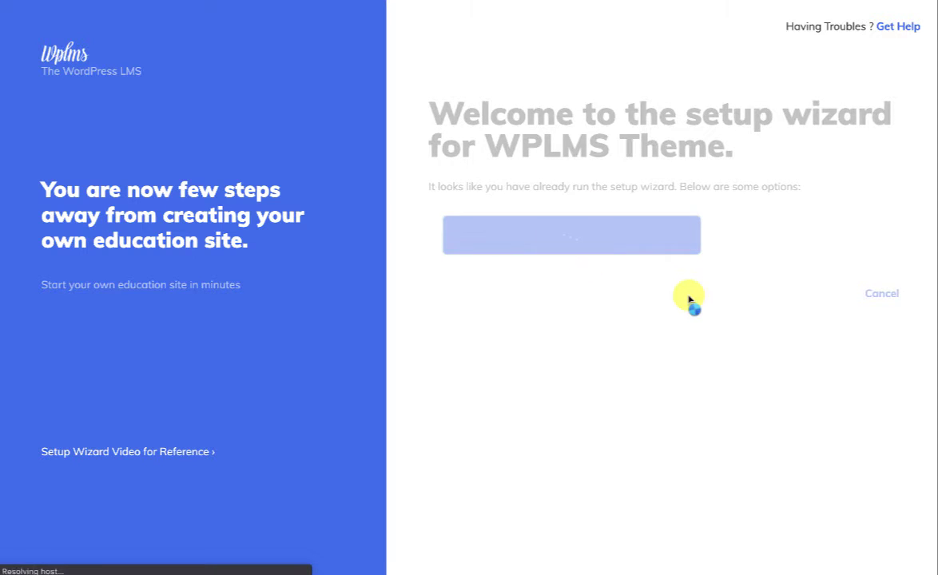
scroll(592, 418, "down", 3)
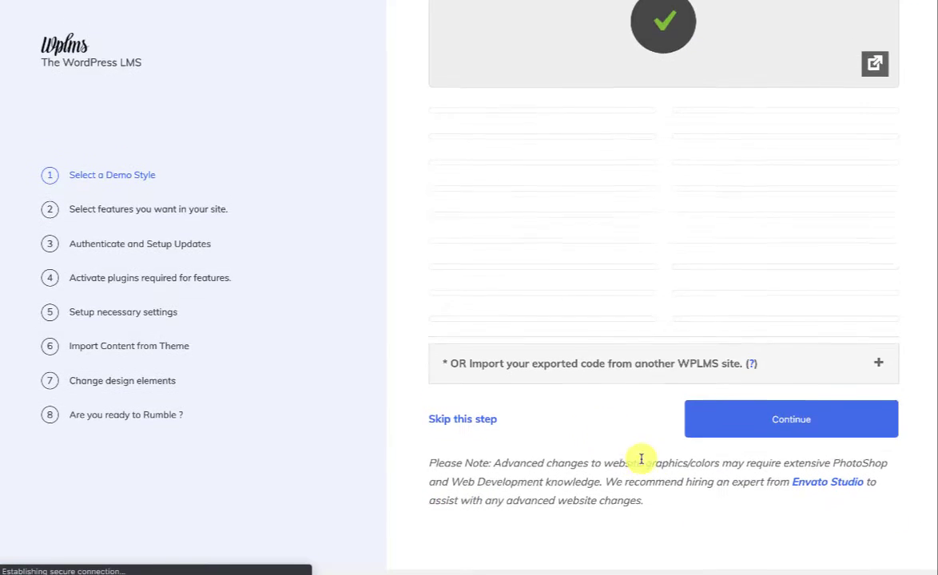
left_click(454, 422)
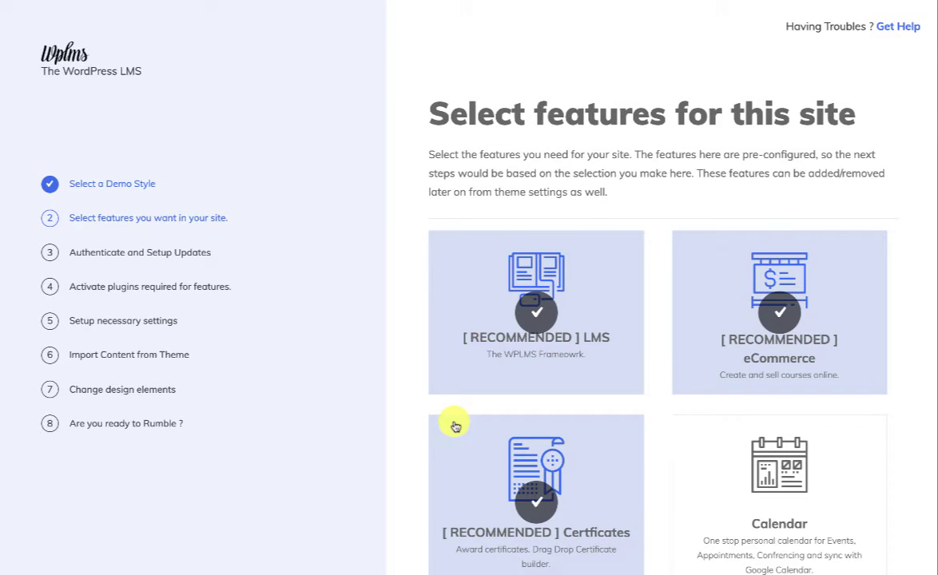
Enable Video Conferencing and advance past the updates and required plugins steps
scroll(511, 440, "down", 3)
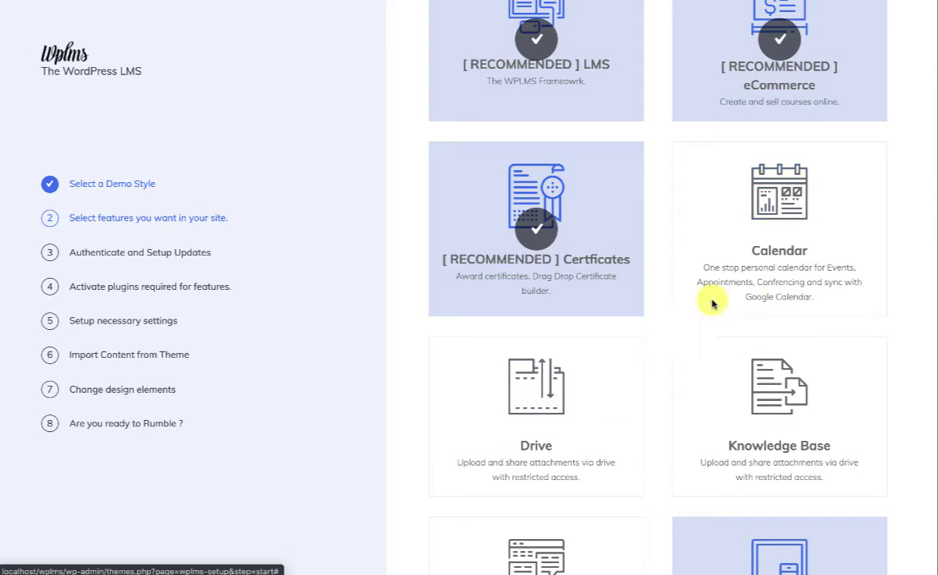
scroll(653, 328, "down", 10)
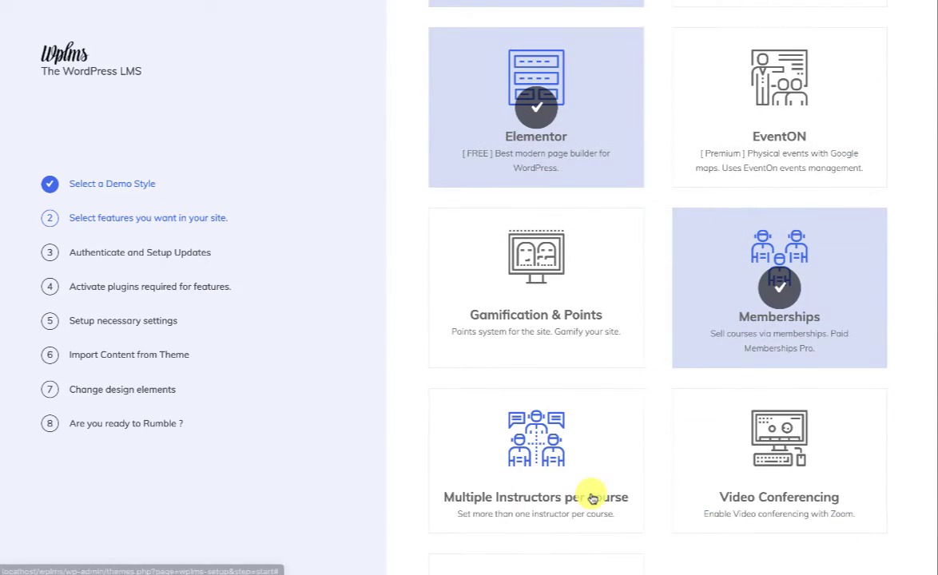
scroll(599, 495, "down", 1)
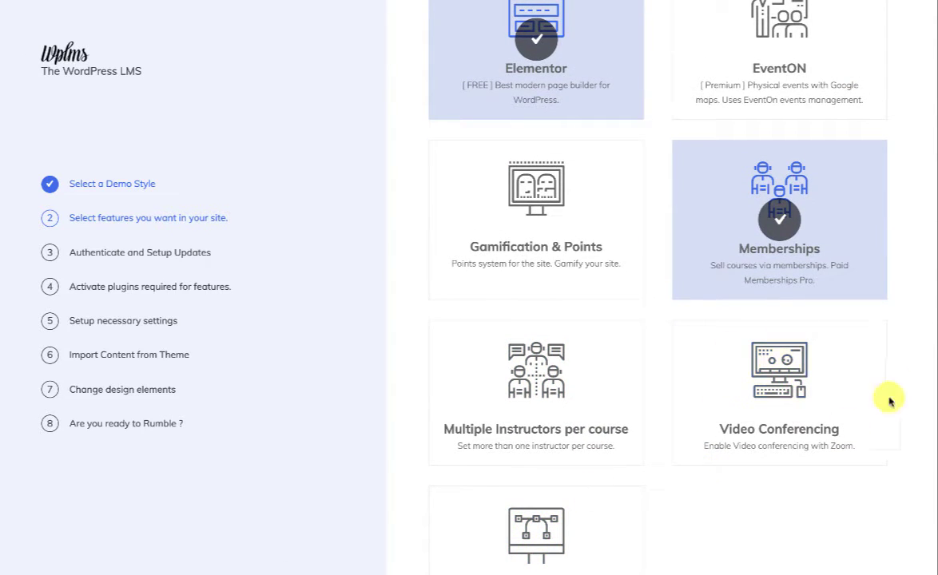
left_click(803, 374)
scroll(807, 378, "down", 3)
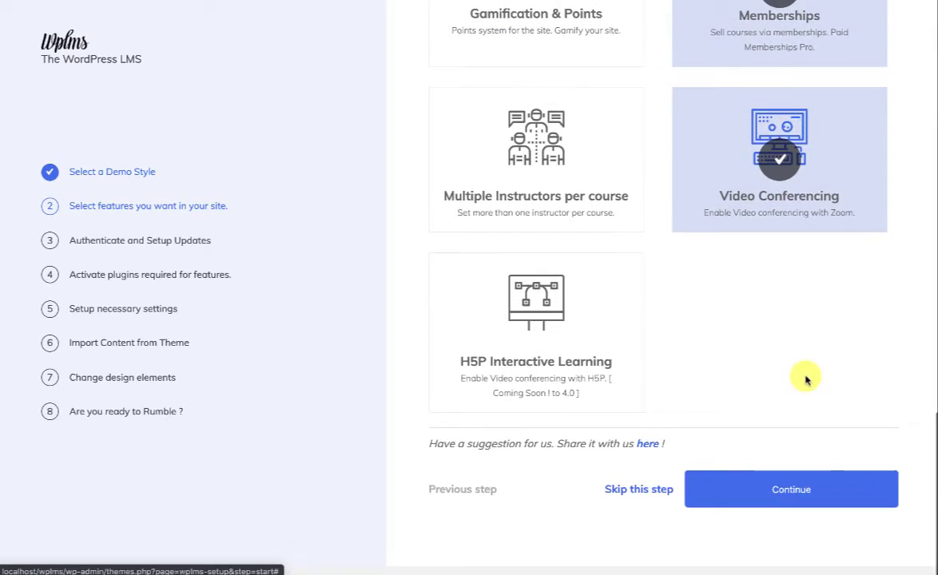
left_click(753, 486)
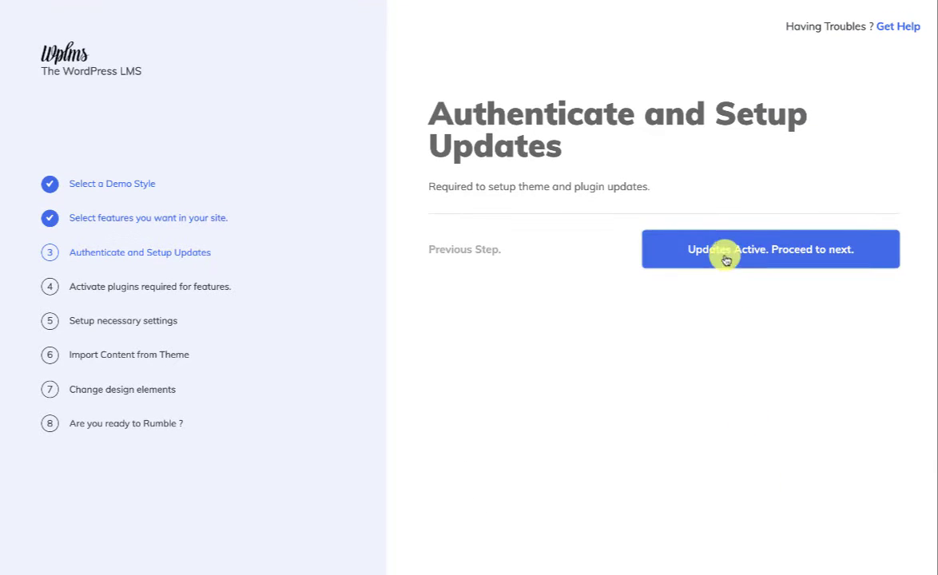
left_click(725, 257)
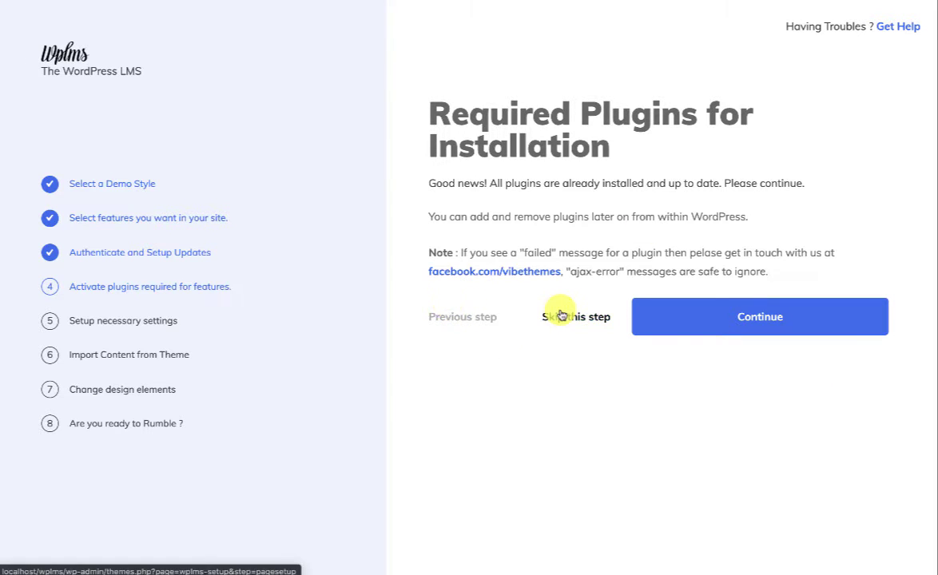
left_click(791, 311)
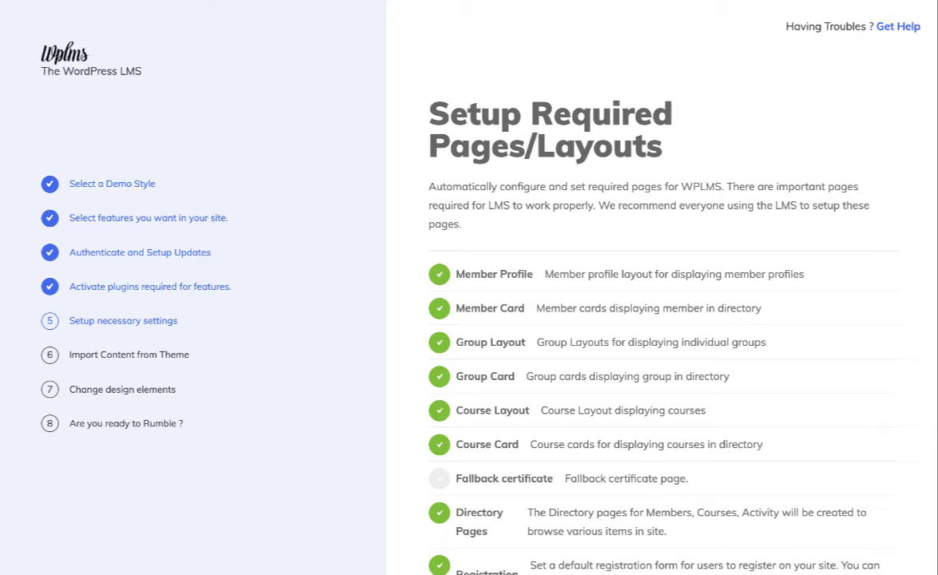
Return to localhost/wplms/wp-admin/ and open the VibeZoom tab in Vibe BP Settings
type("localhost/wplms/wp-admin/")
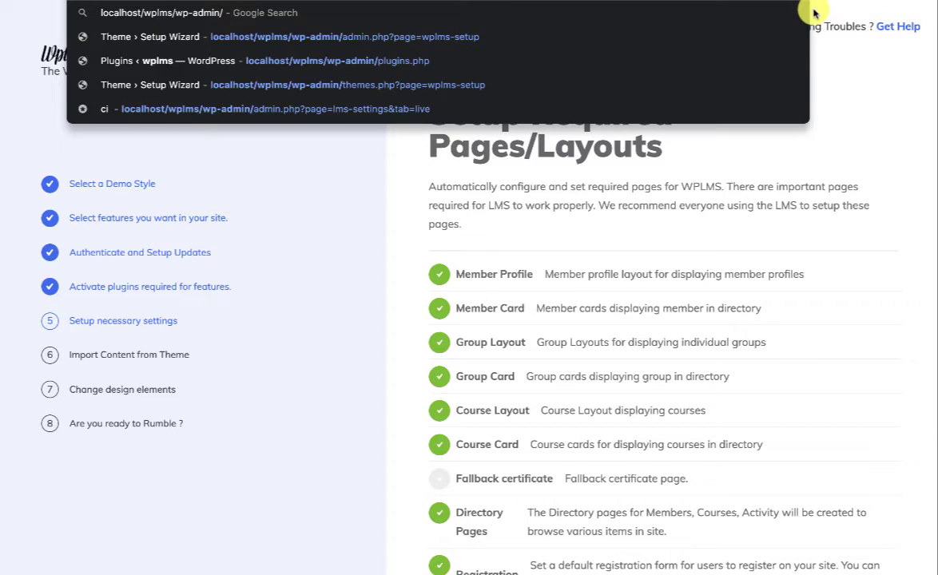
key("Return")
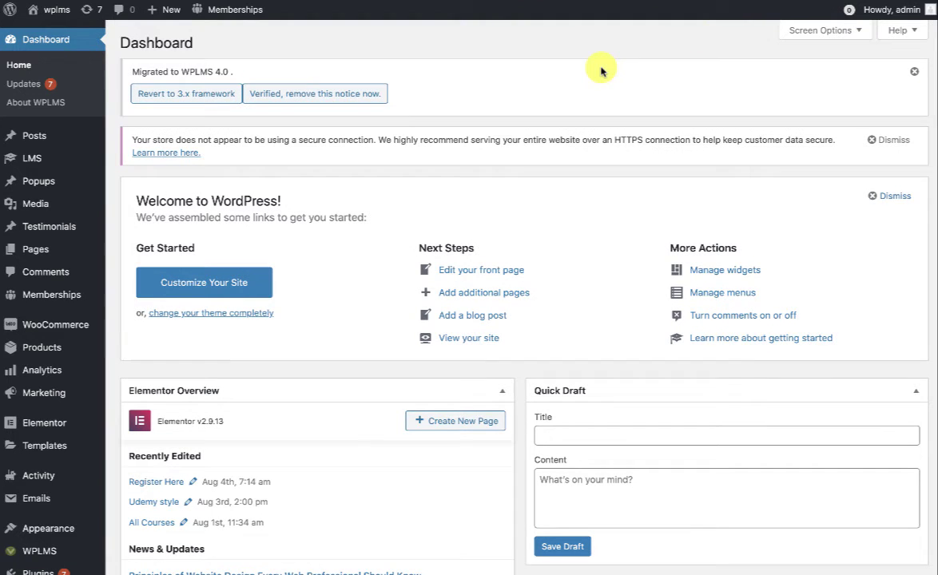
scroll(431, 182, "down", 10)
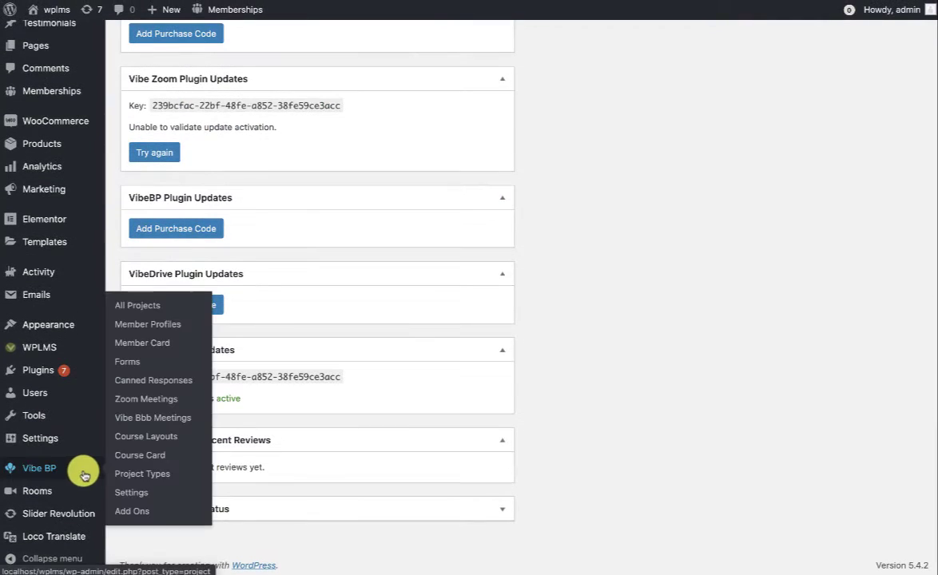
mouse_move(68, 446)
mouse_move(40, 470)
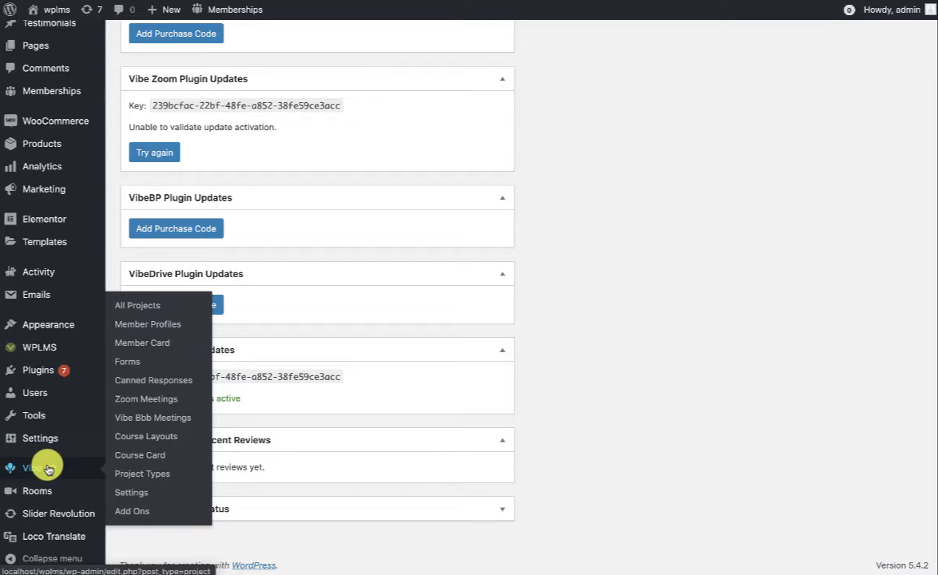
left_click(141, 494)
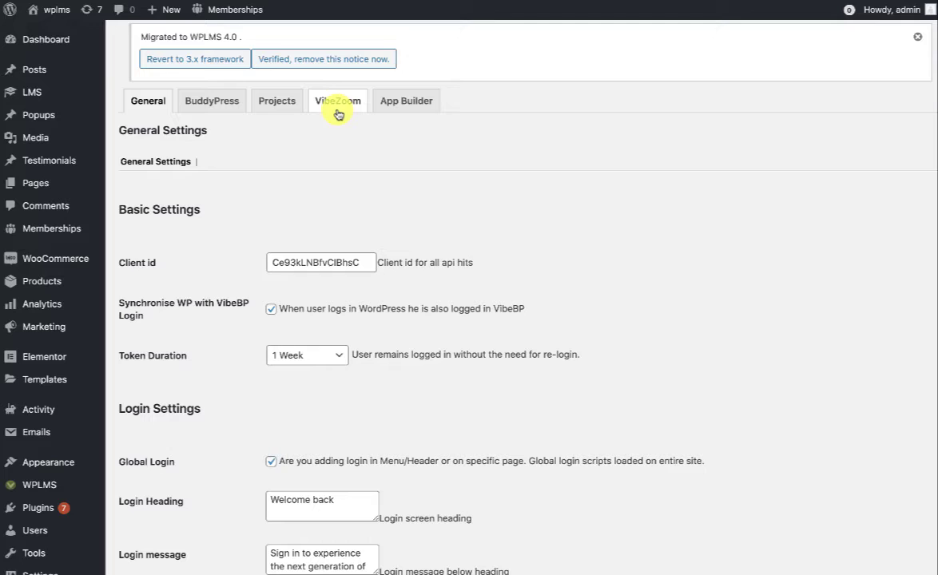
left_click(333, 108)
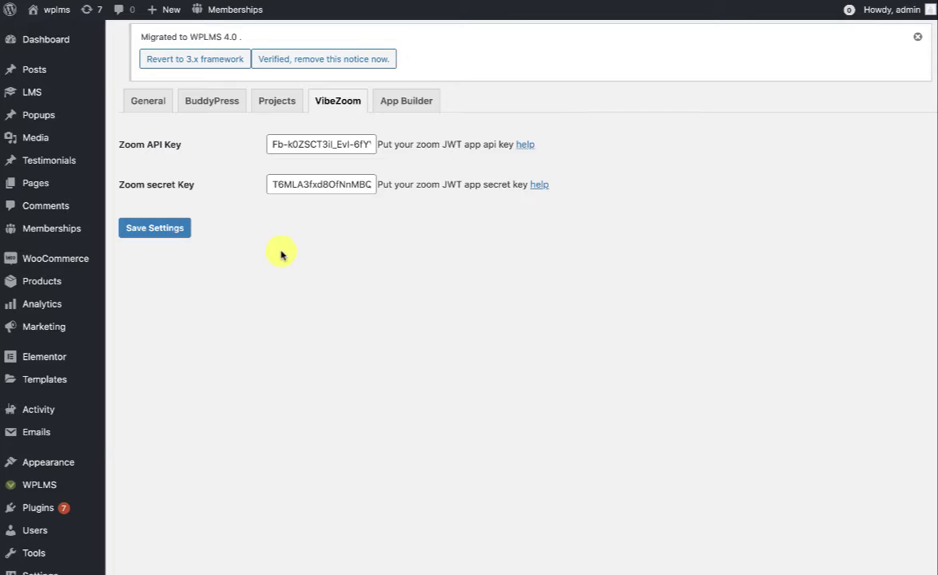
mouse_move(23, 463)
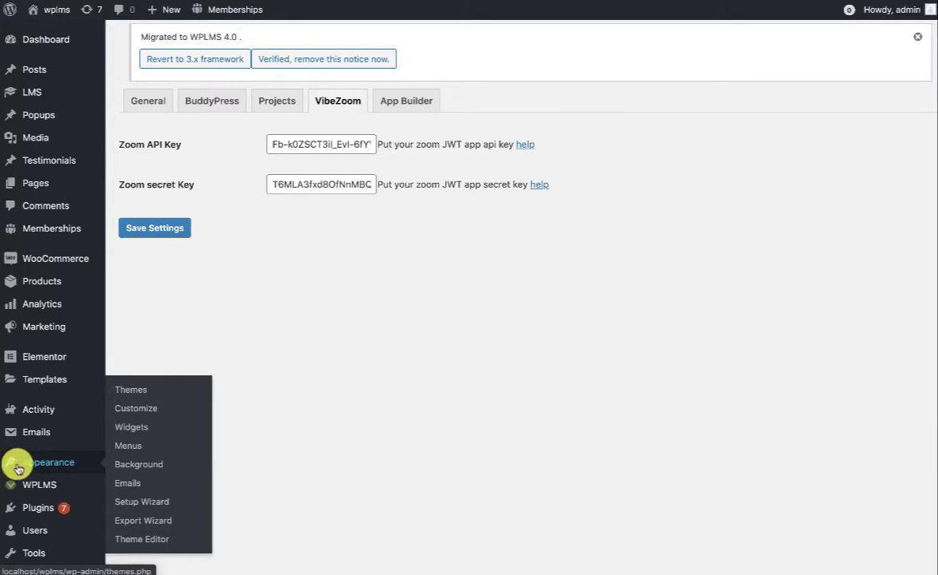
In Appearance > Menus, show the BuddyPress links and enable the CSS Classes property
left_click(129, 446)
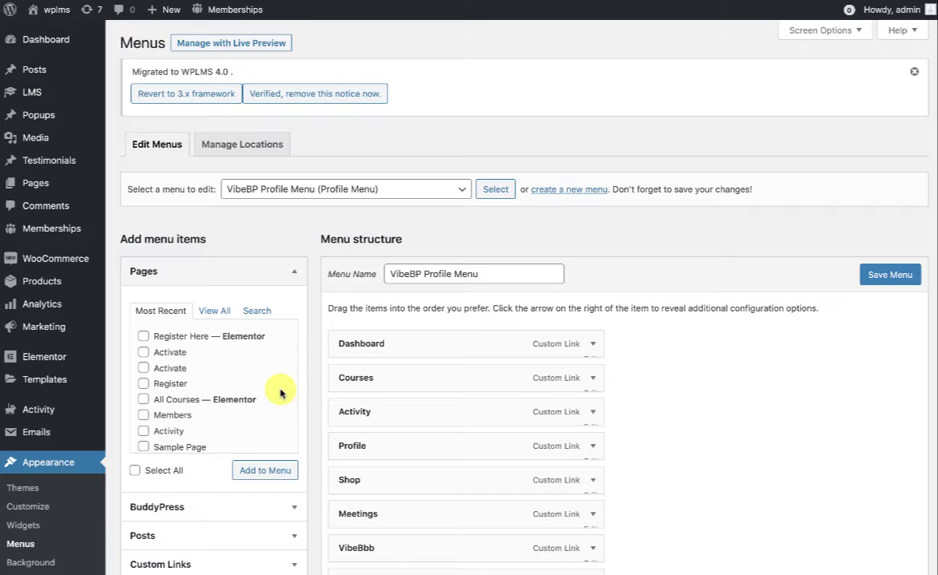
scroll(276, 336, "down", 2)
left_click(231, 508)
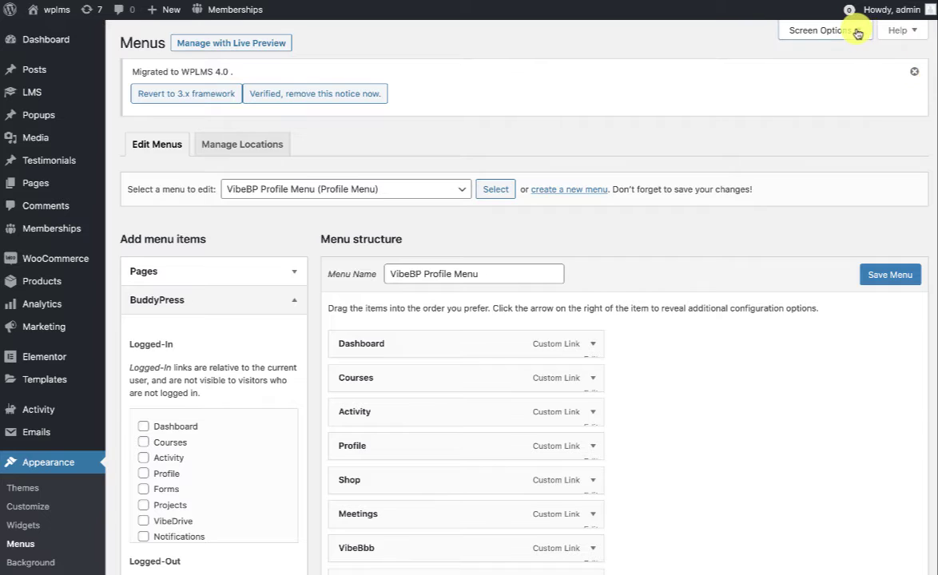
left_click(822, 30)
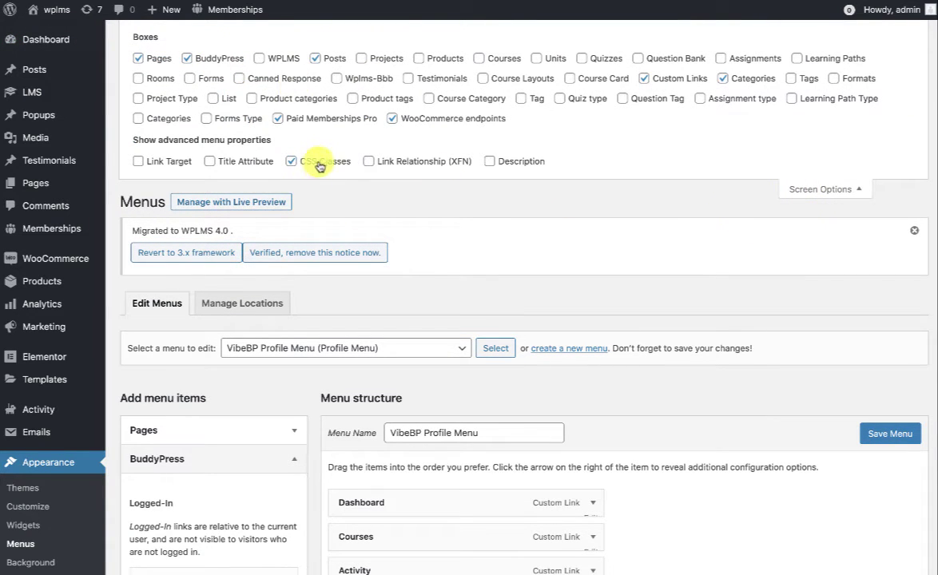
left_click(290, 161)
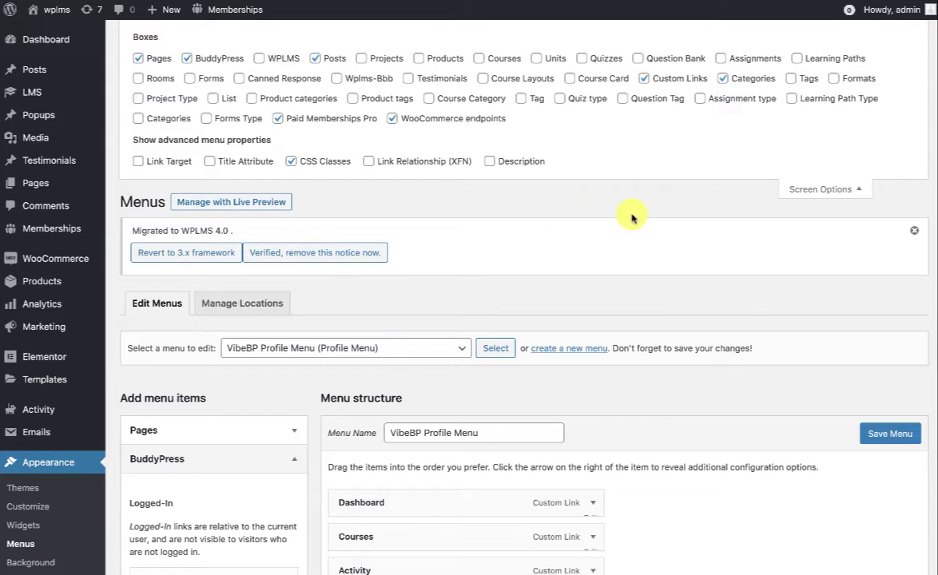
left_click(820, 189)
Add the Meetings link to the Profile Menu and check its CSS class bp-zoom_meeting-nav
scroll(762, 240, "down", 1)
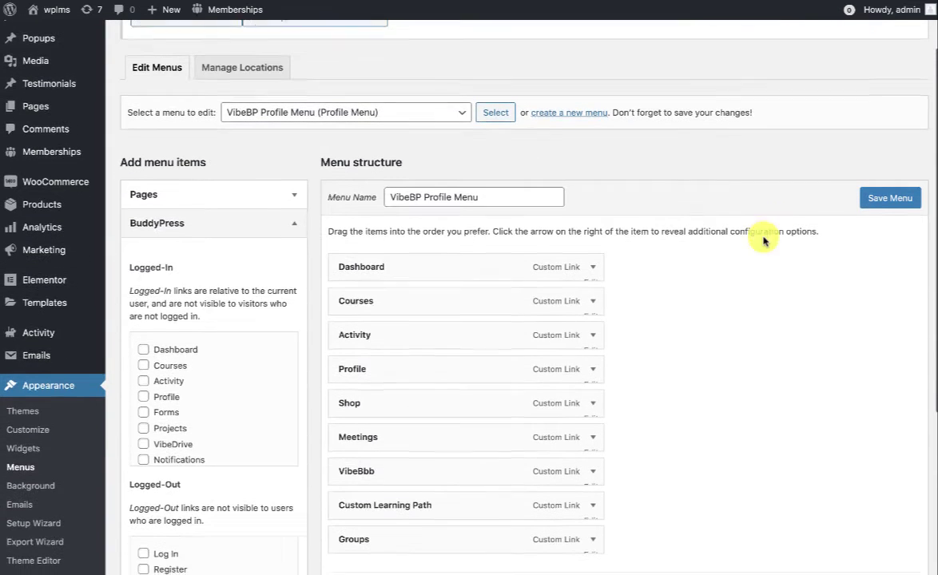
scroll(197, 363, "down", 1)
scroll(197, 363, "down", 2)
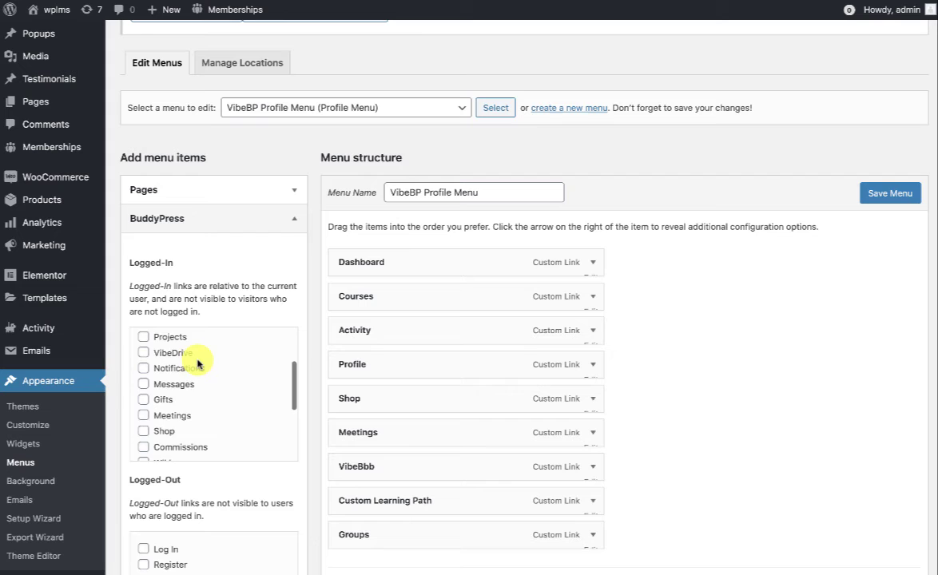
left_click(144, 404)
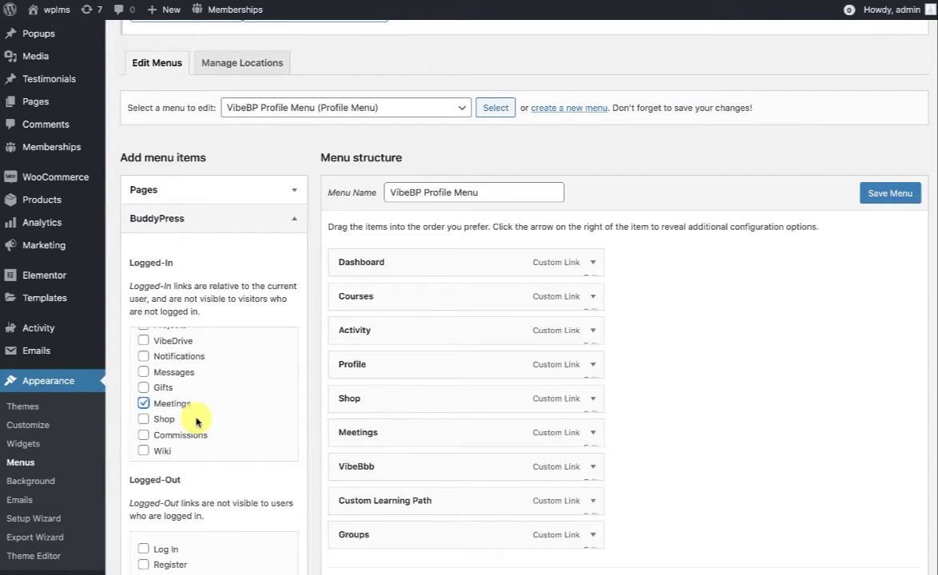
scroll(240, 471, "down", 3)
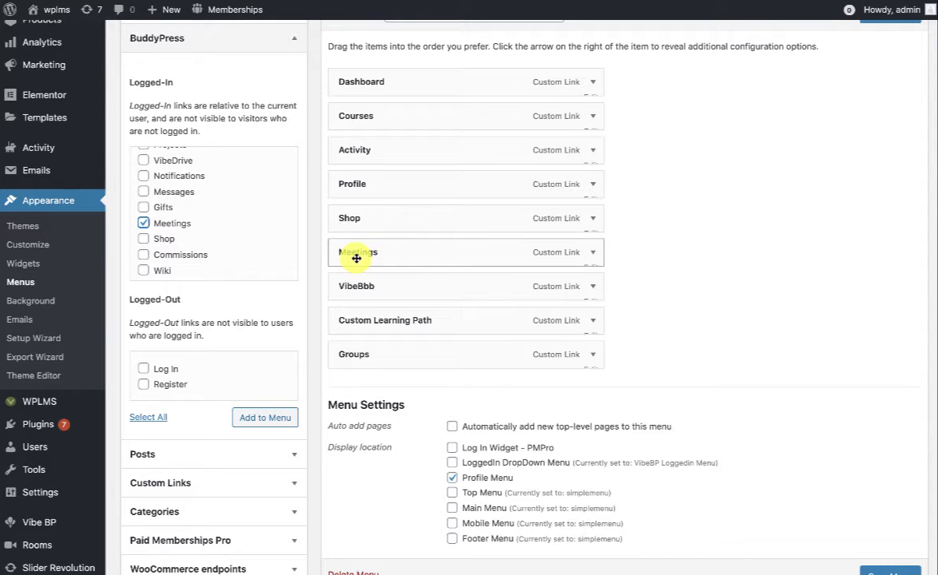
left_click(593, 254)
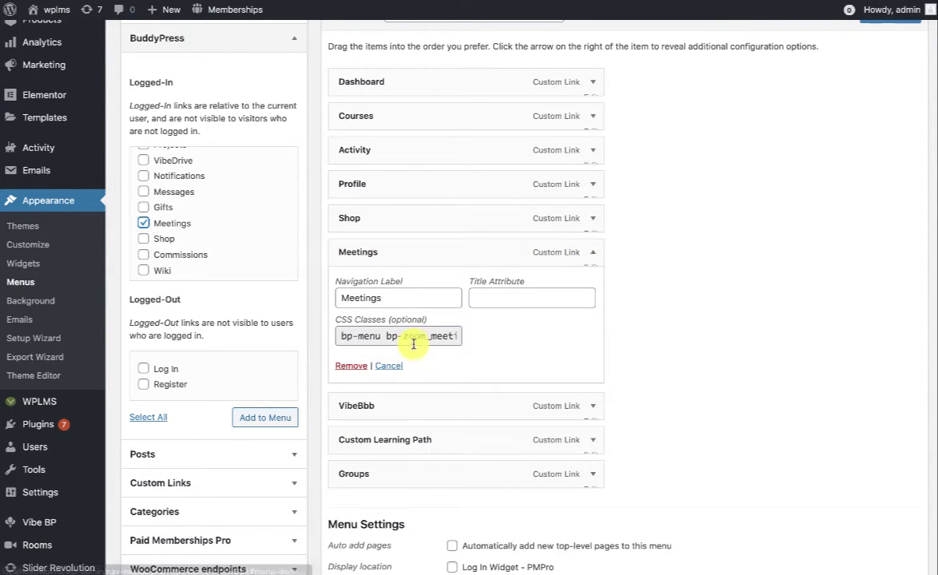
left_click_drag(369, 335, 454, 336)
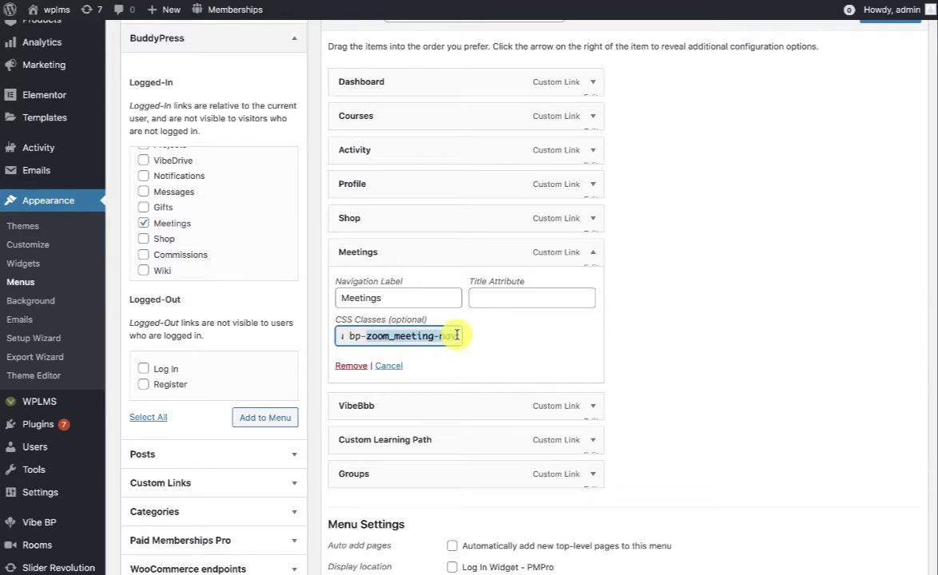
left_click(591, 254)
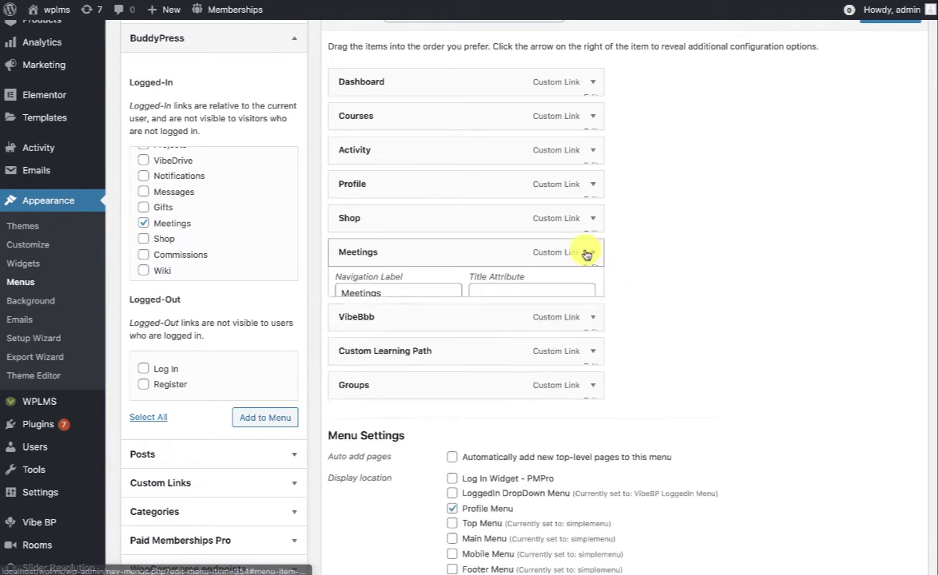
scroll(638, 271, "down", 2)
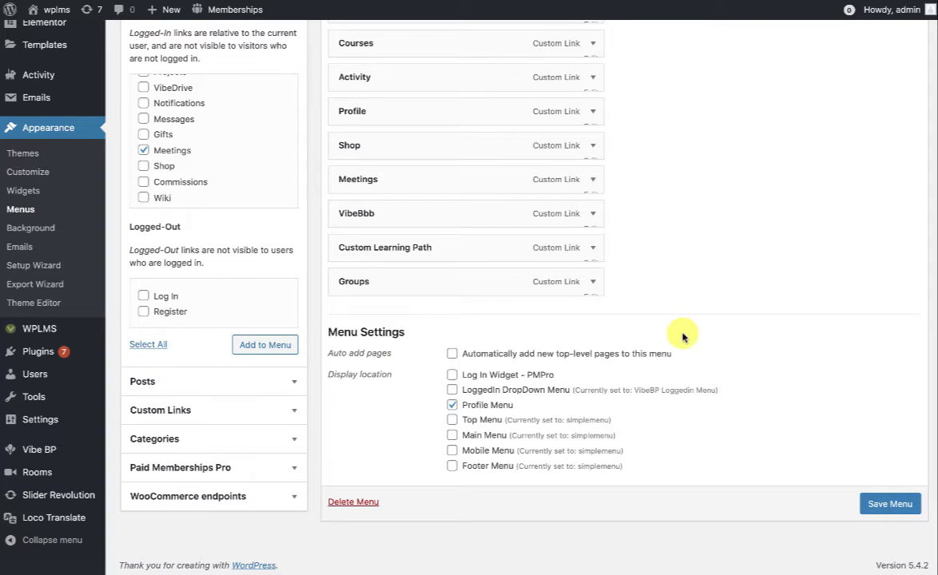
Refresh the BuddyPress navigation from the BuddyPress tab of Vibe BP Settings
mouse_move(40, 447)
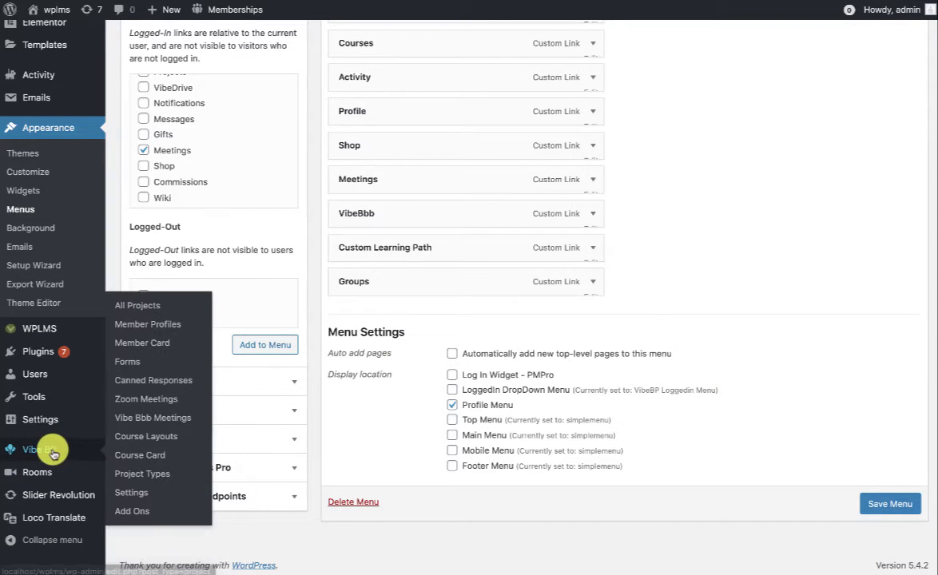
left_click(137, 495)
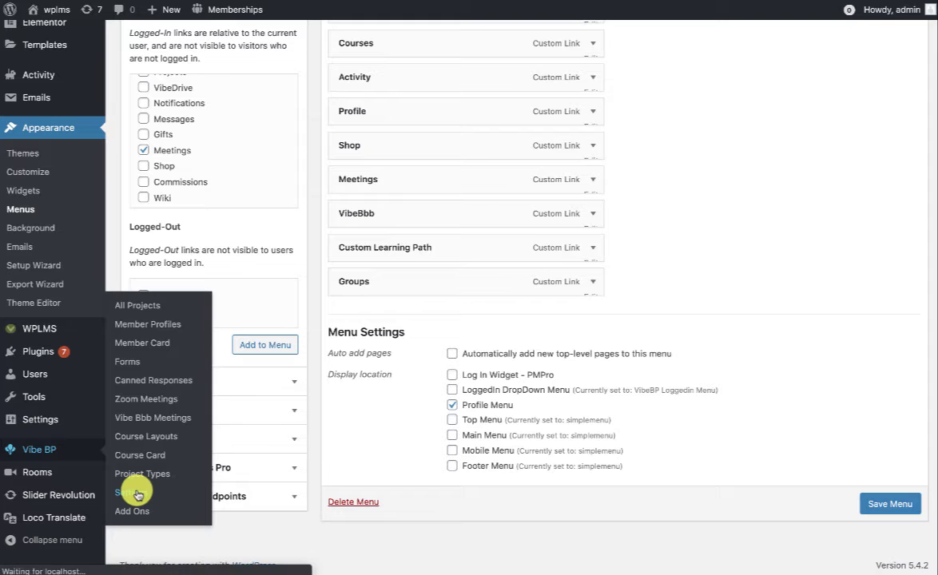
scroll(138, 493, "down", 5)
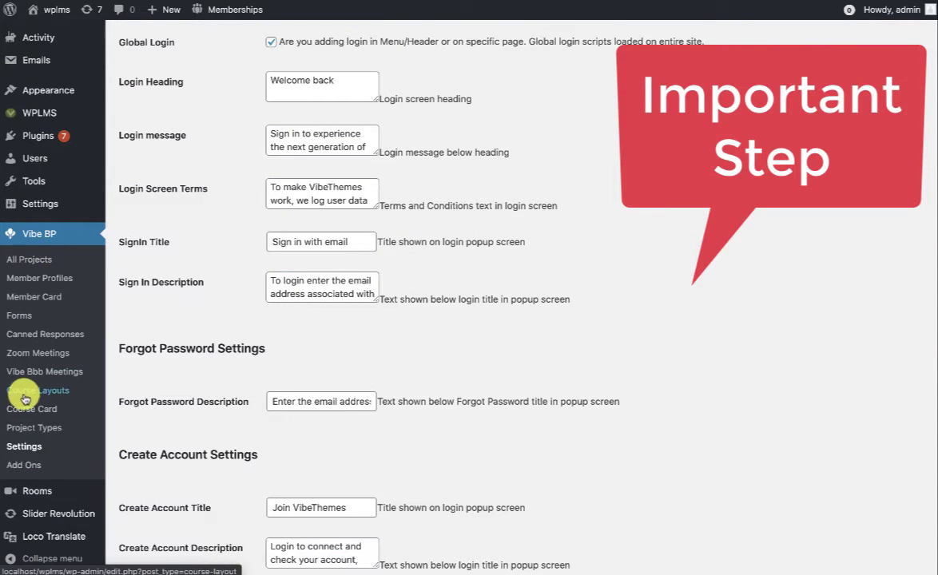
scroll(236, 410, "up", 5)
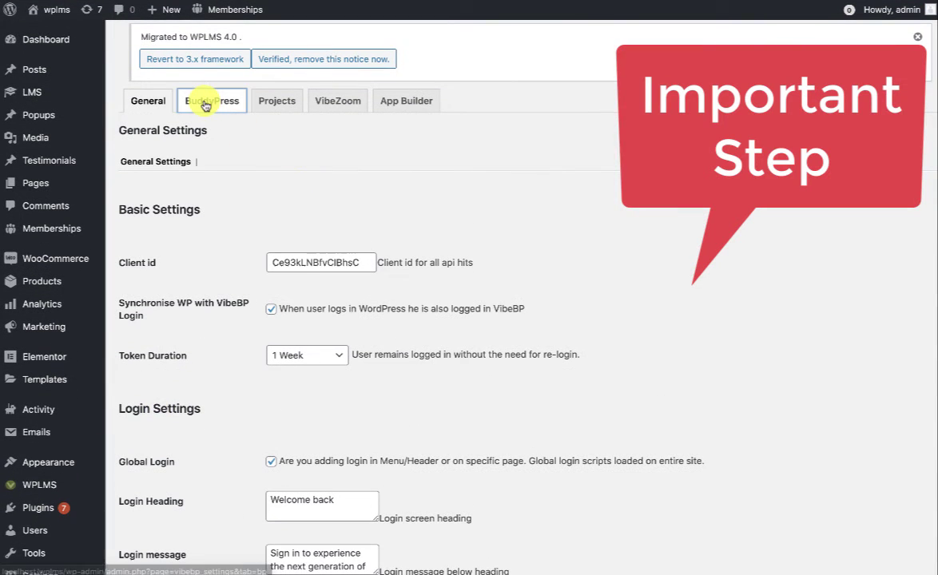
left_click(205, 104)
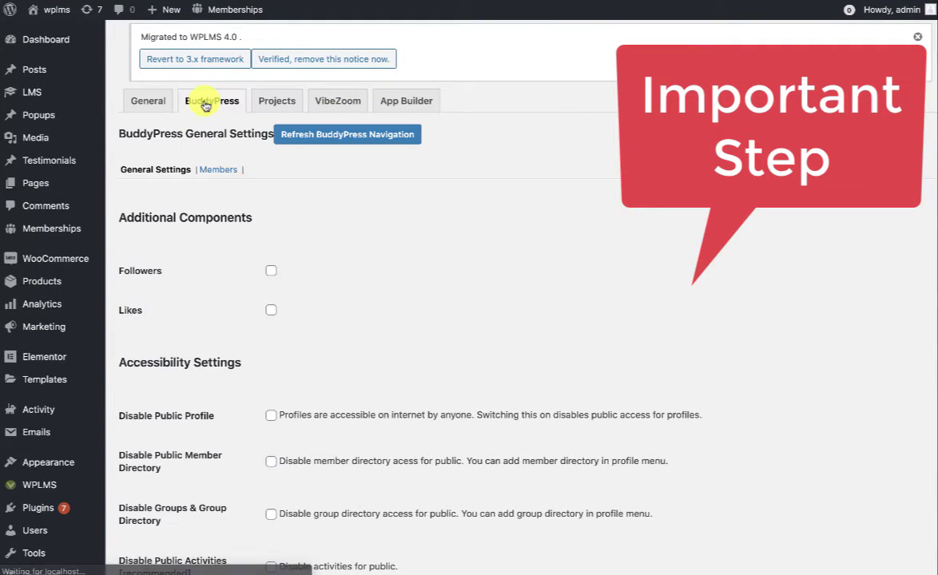
left_click(304, 138)
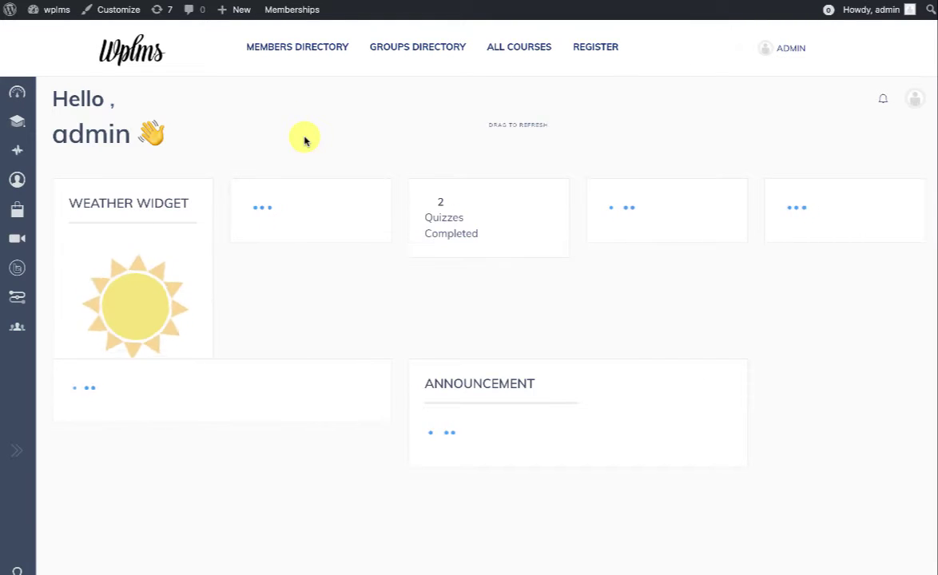
Open Meetings on the front-end dashboard, view group meetings, and start a new meeting
mouse_move(51, 245)
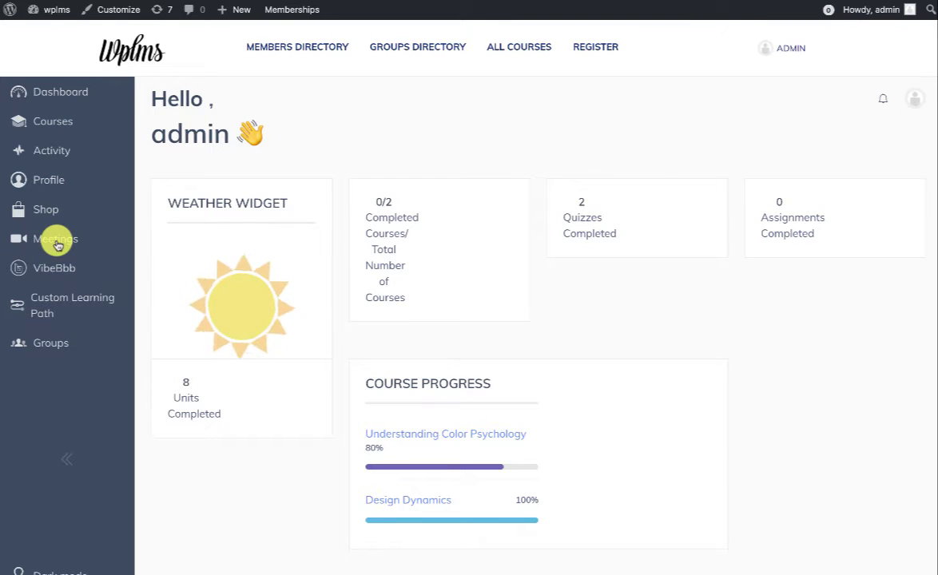
left_click(57, 245)
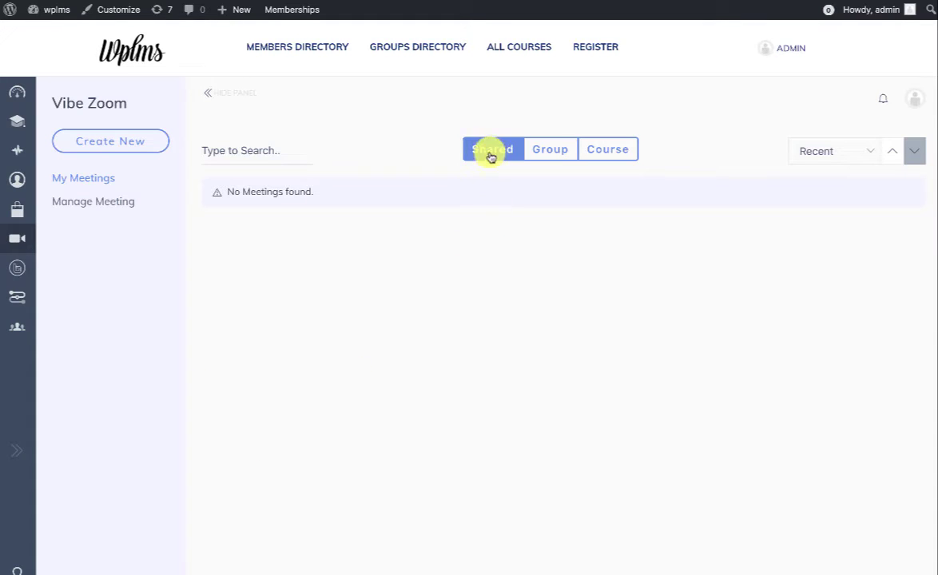
left_click(549, 153)
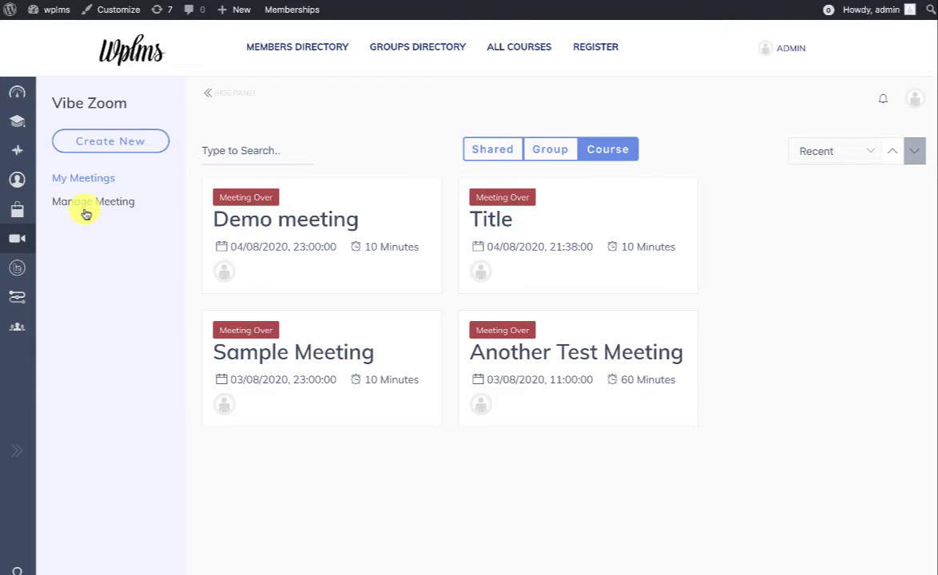
left_click(132, 140)
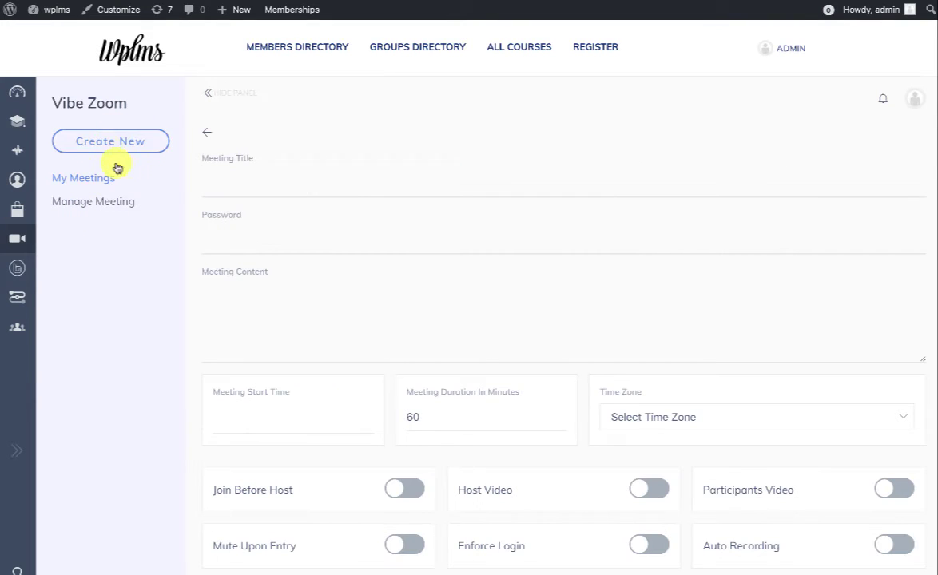
Enter the meeting title 'Title', a password, and the description 'Meeting description'
left_click(220, 186)
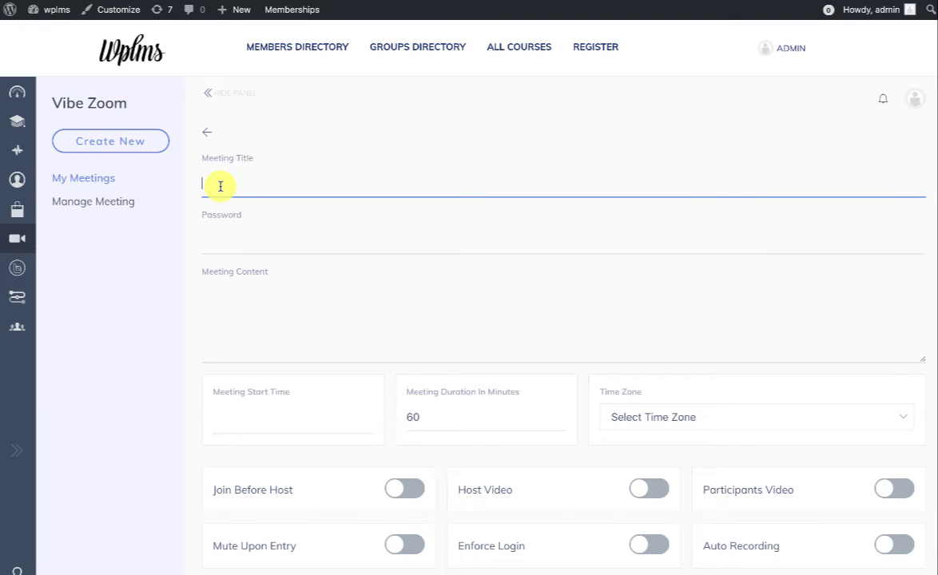
type("Title")
left_click(219, 232)
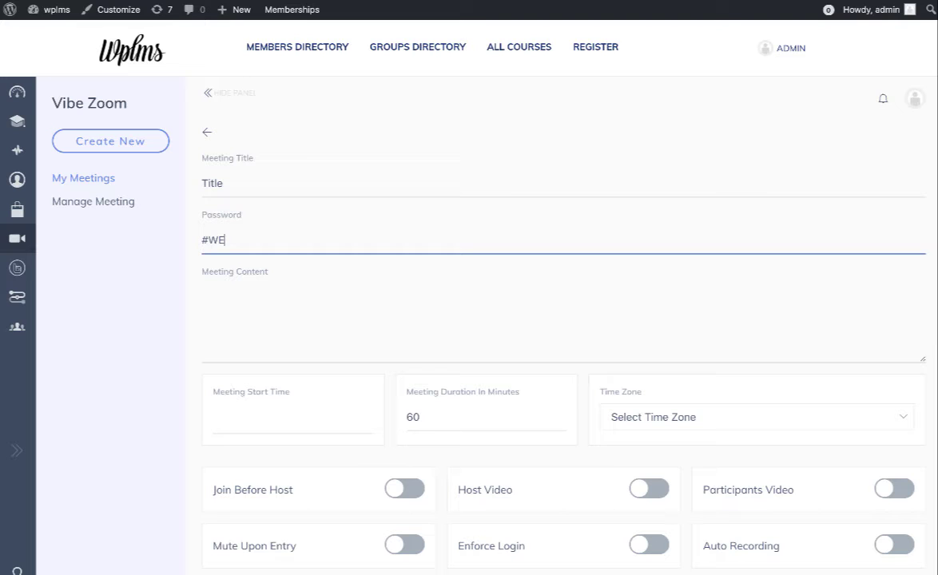
left_click(240, 319)
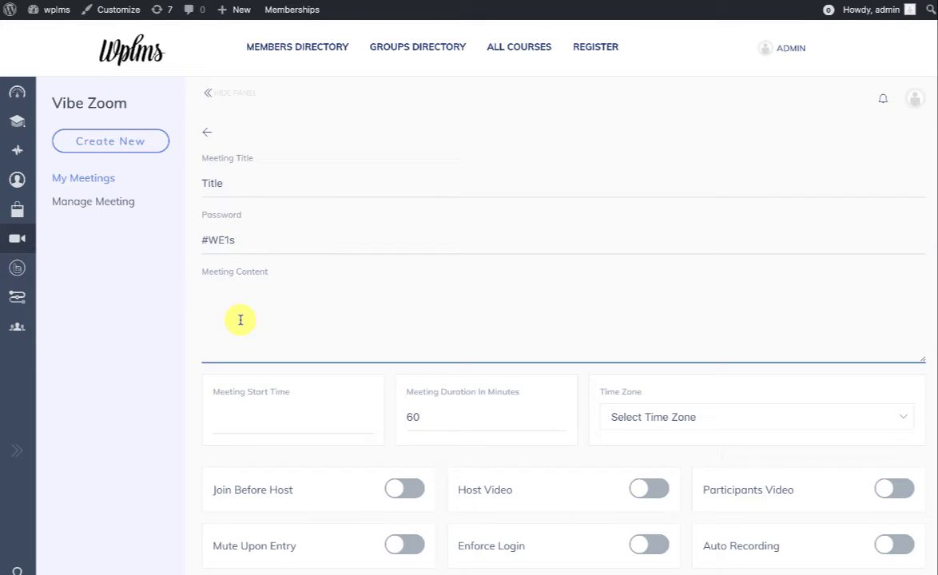
type("Meeting description")
Set the start to August 5, 2020 1:12 PM and the duration to 10 minutes
left_click(242, 408)
left_click(310, 293)
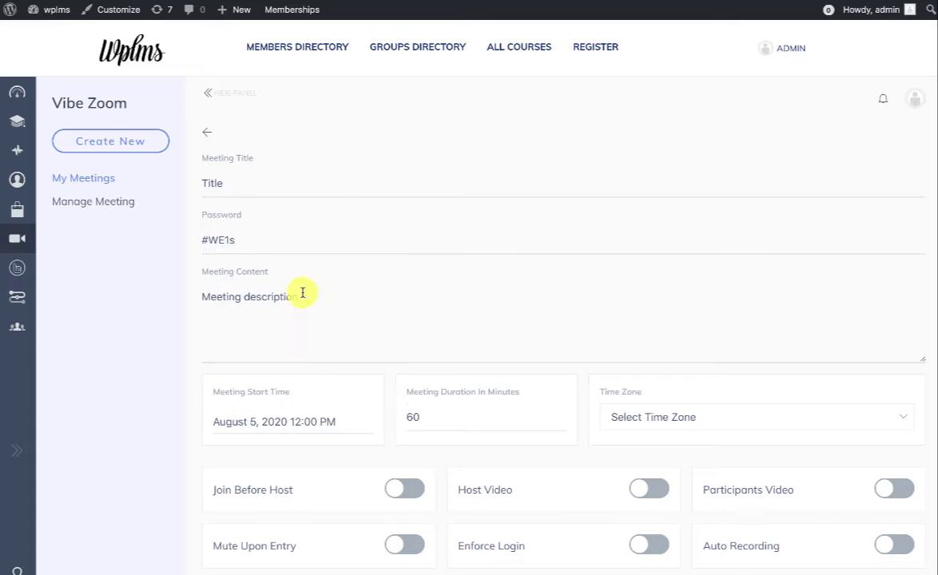
left_click(284, 422)
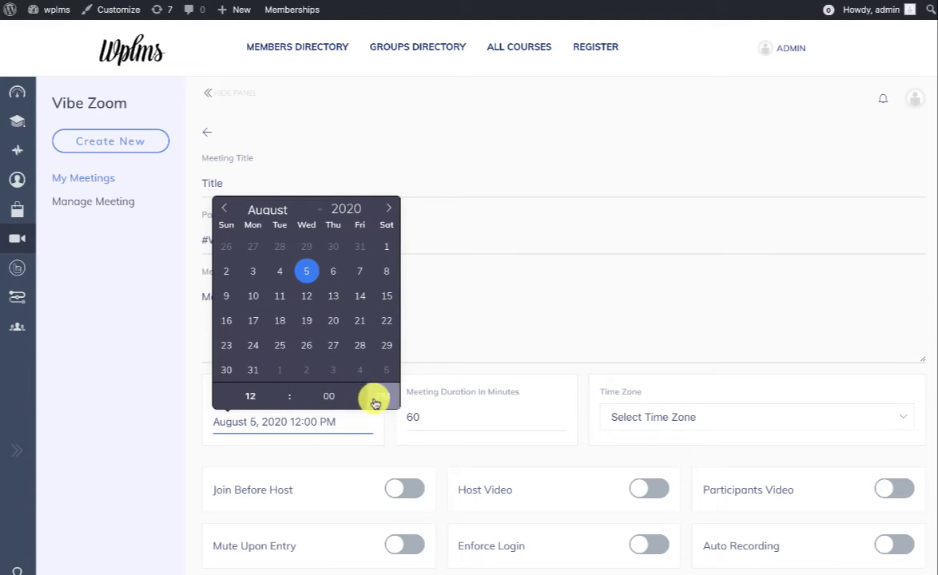
left_click(257, 397)
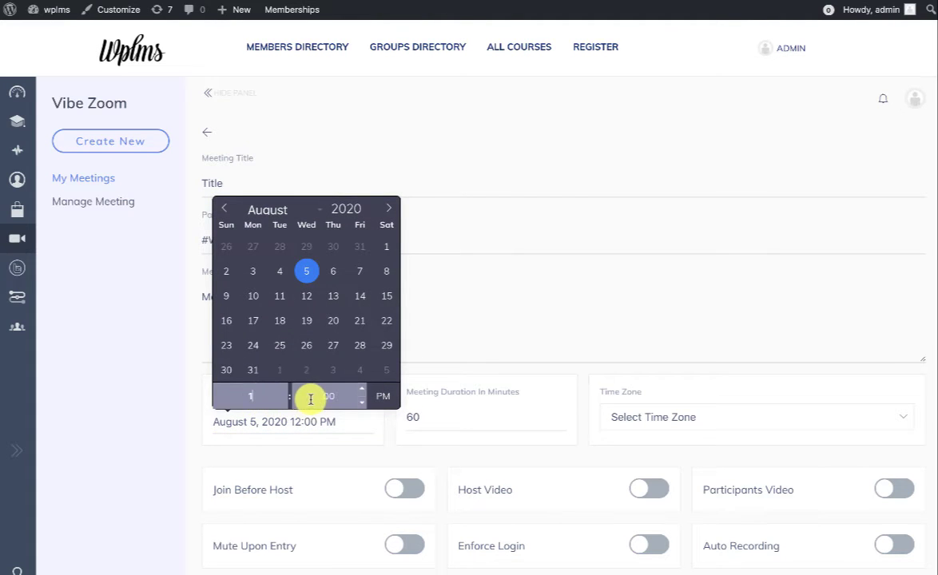
type("1")
key("Return")
left_click(316, 418)
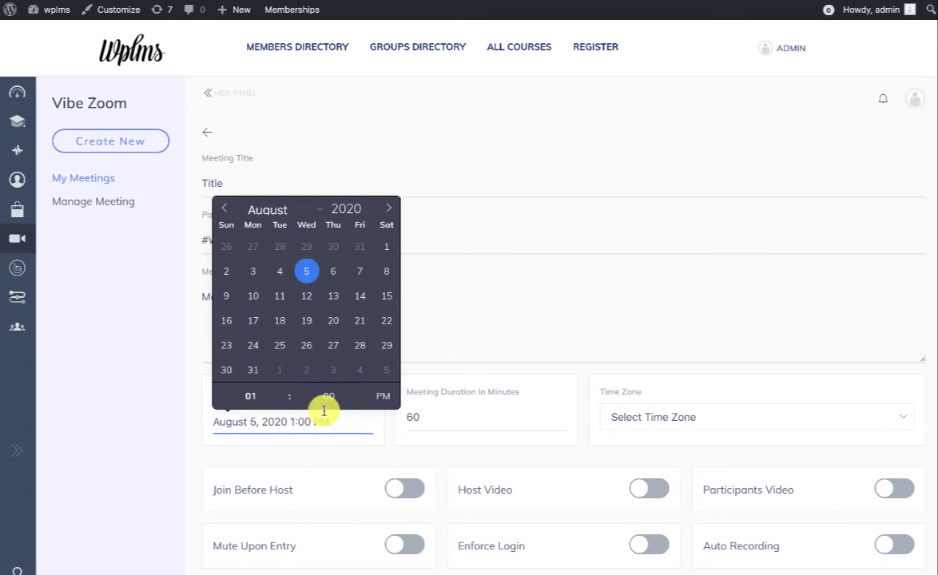
left_click(325, 393)
type("12")
key("Return")
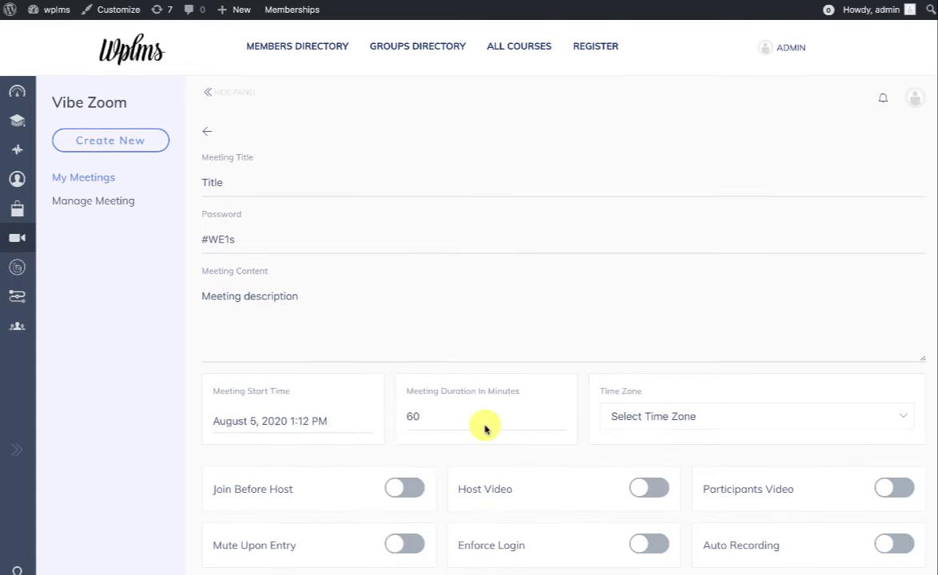
scroll(483, 427, "down", 1)
left_click(412, 316)
type("60")
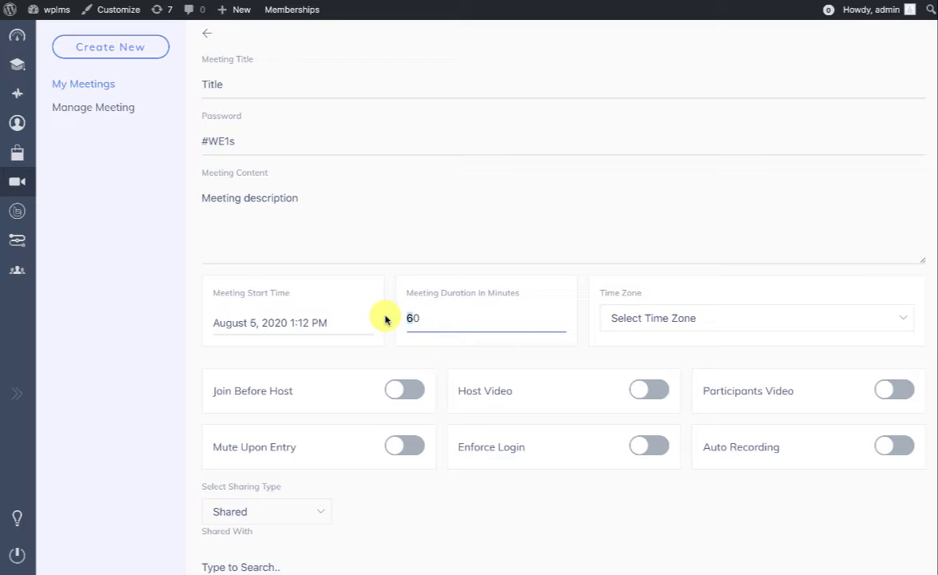
type("1")
scroll(665, 328, "down", 1)
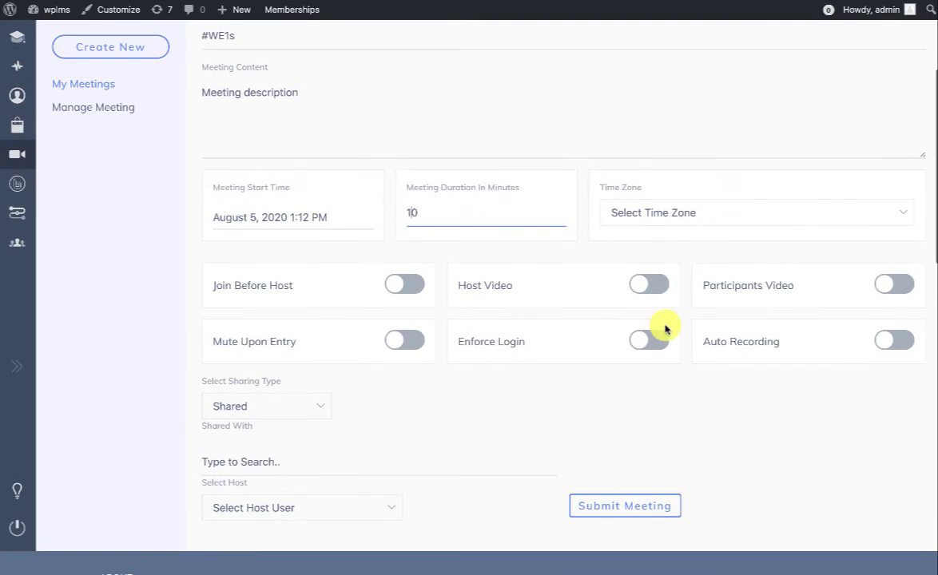
Check the time zone list, keep the meeting shared, and search users for 'sample'
left_click(665, 211)
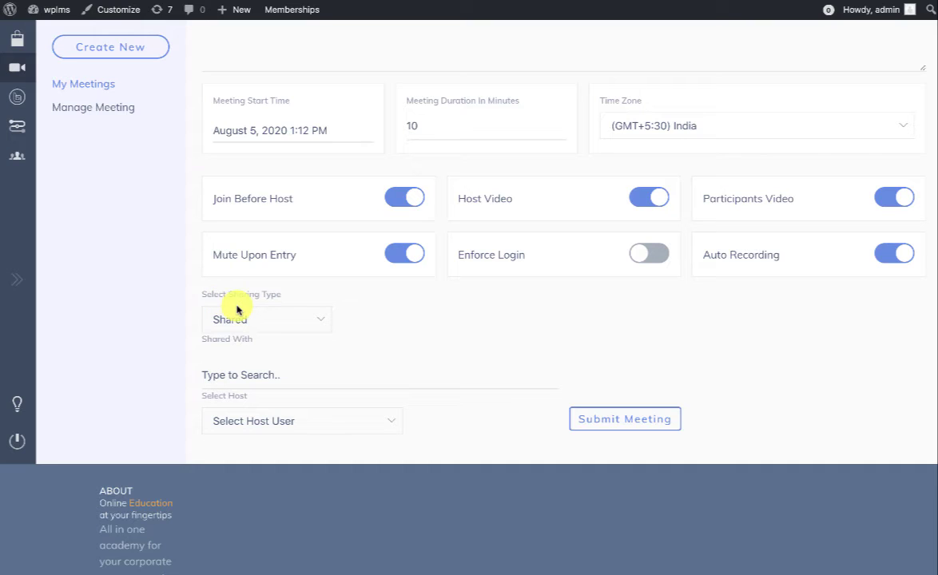
left_click(256, 323)
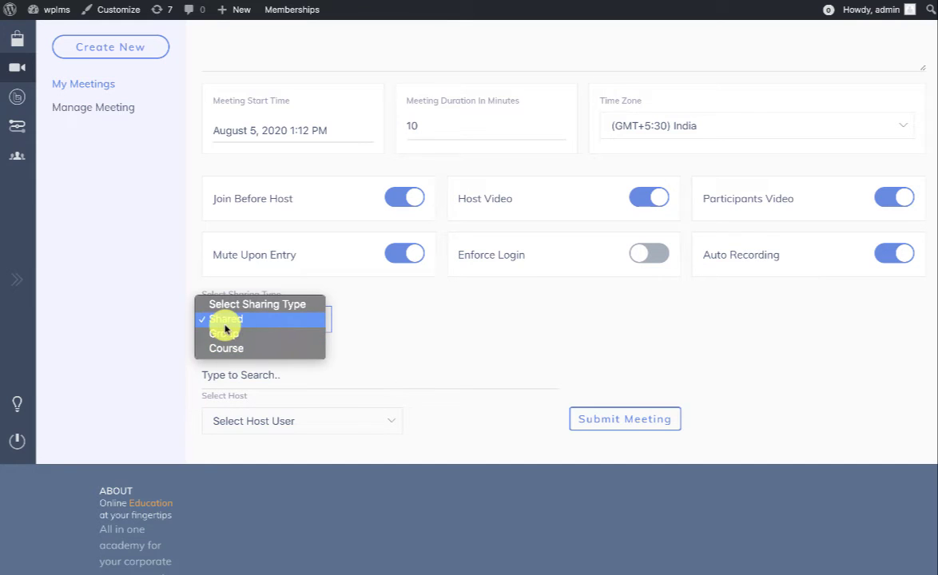
left_click(237, 377)
left_click(238, 379)
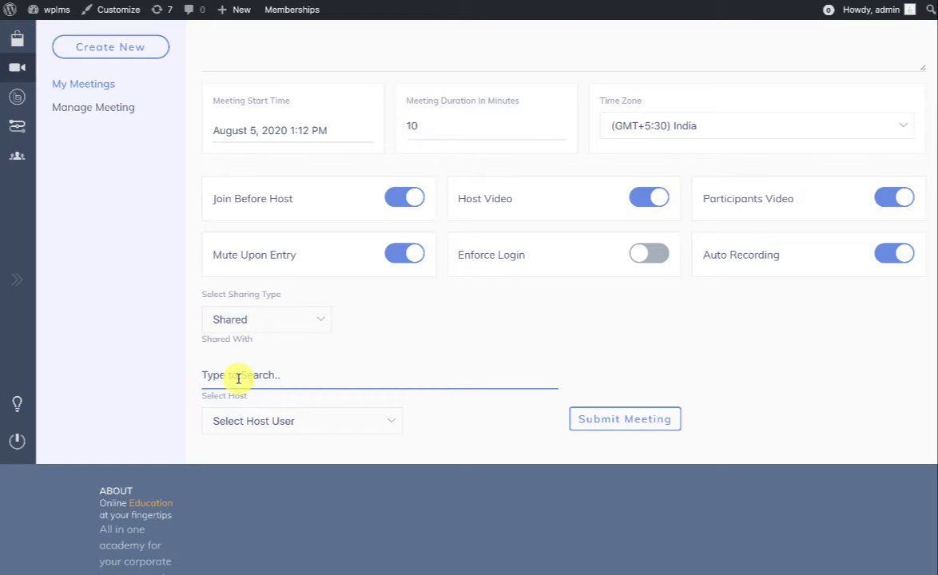
type("sample")
scroll(492, 267, "down", 3)
scroll(355, 234, "up", 1)
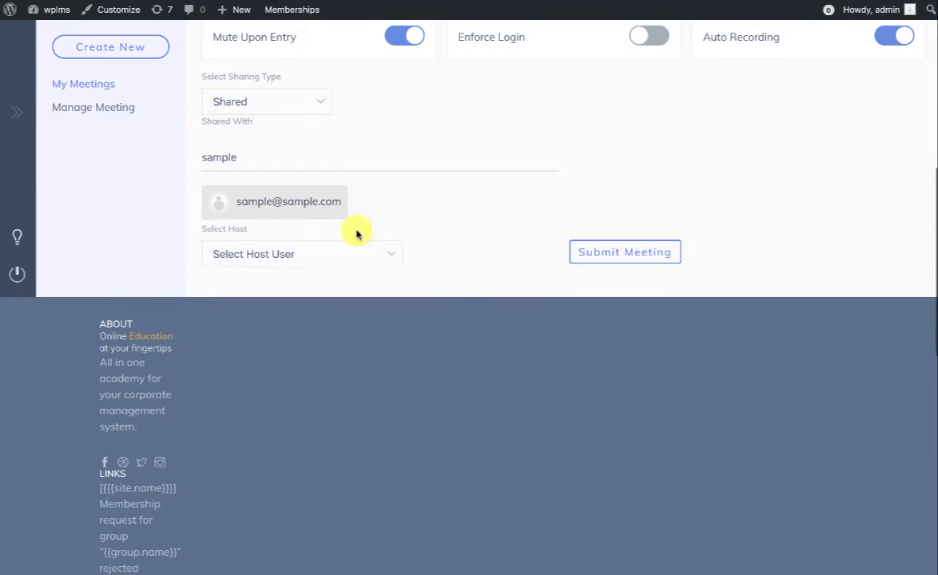
left_click(211, 158)
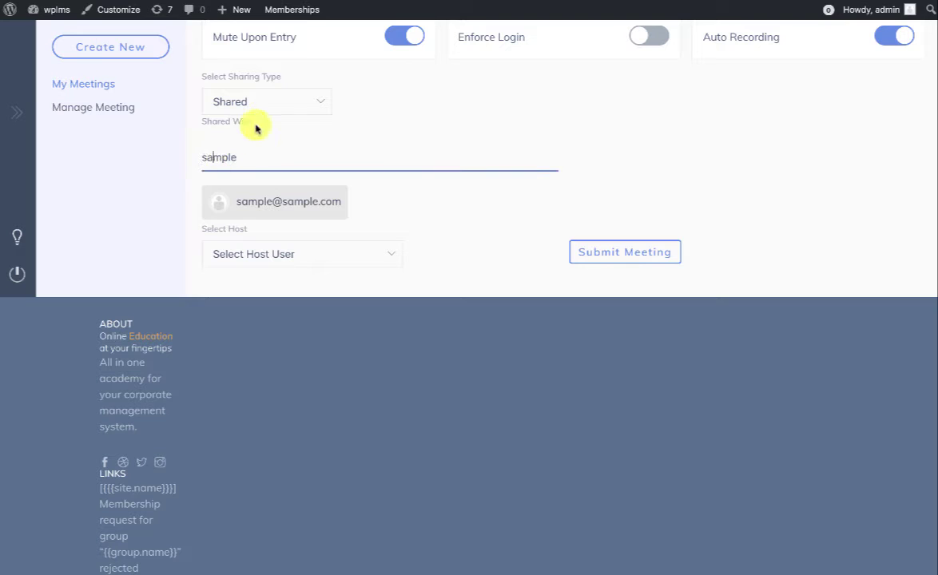
Switch the sharing type to Course and search 'unde' to find Understanding Color Psychology
left_click(267, 112)
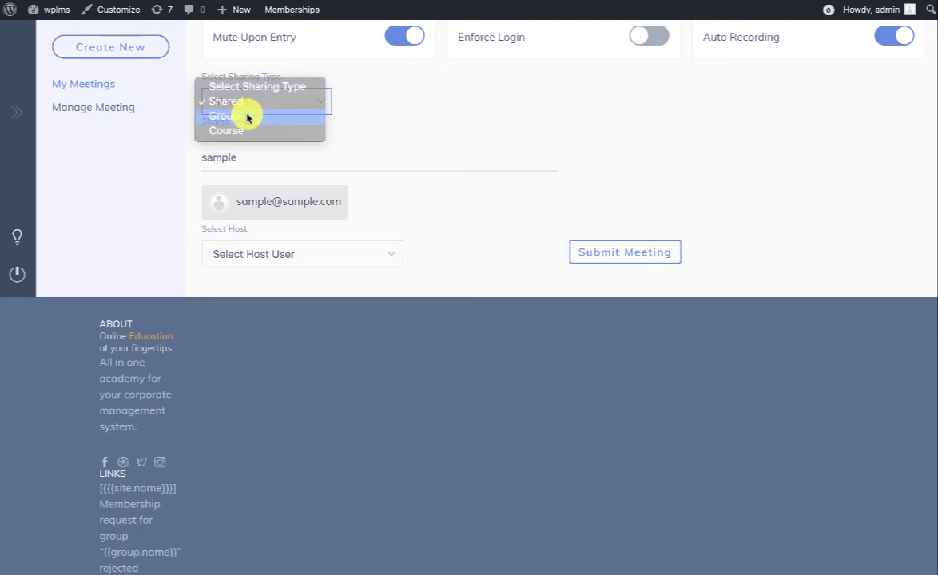
left_click(244, 118)
left_click(242, 162)
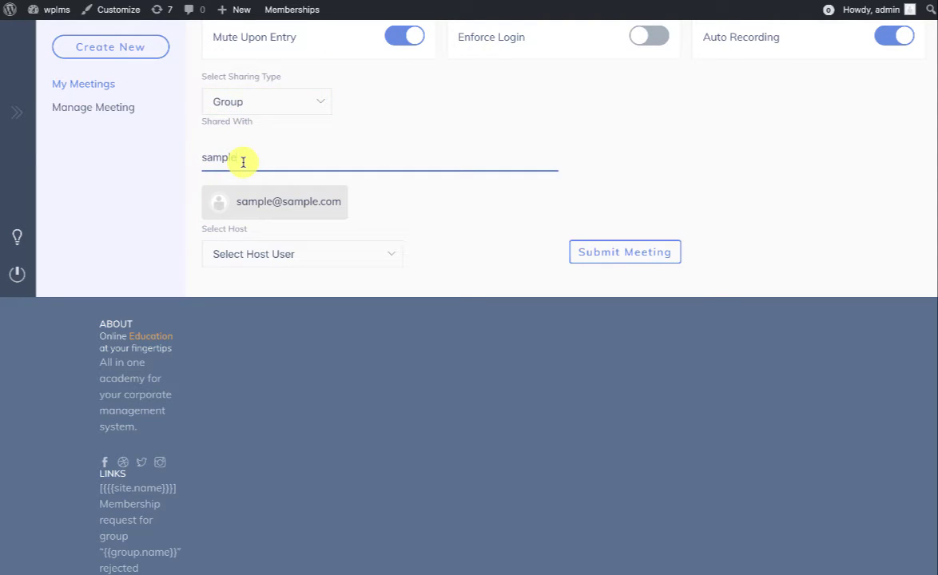
type("some")
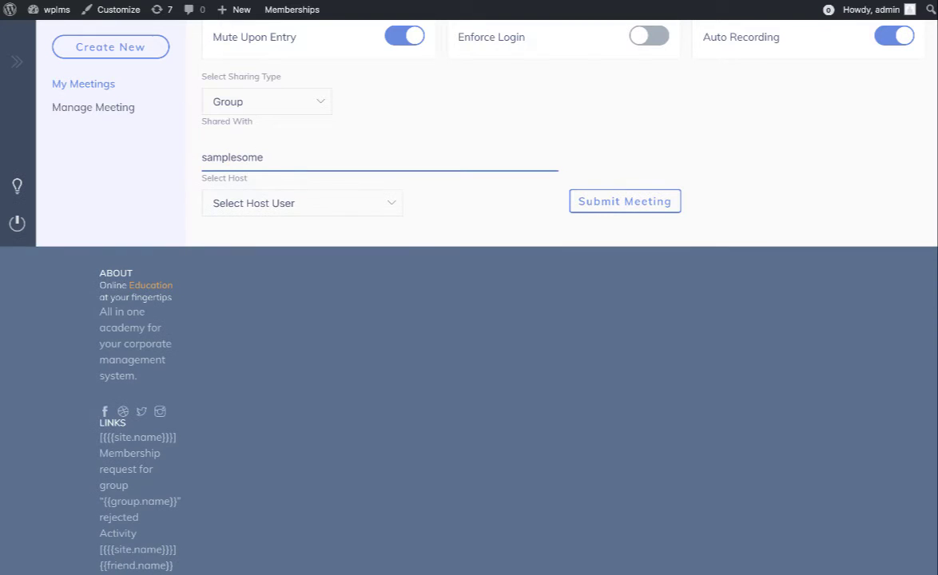
left_click(289, 109)
left_click(276, 119)
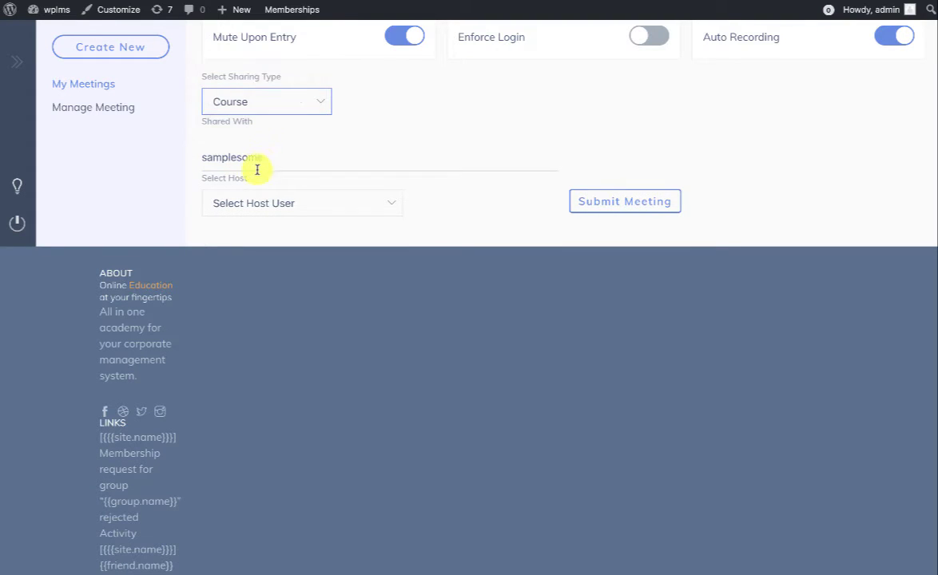
double_click(267, 159)
type("understand")
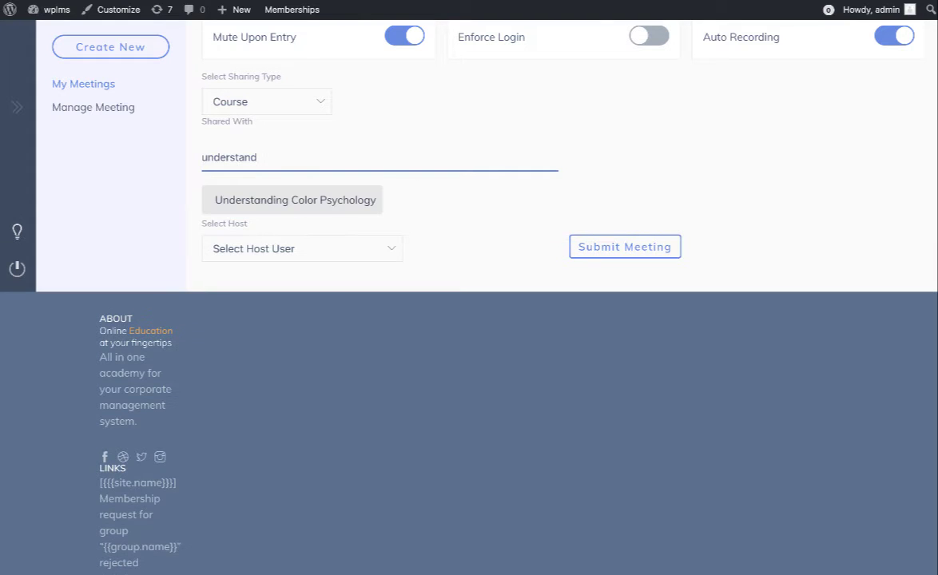
scroll(315, 296, "up", 2)
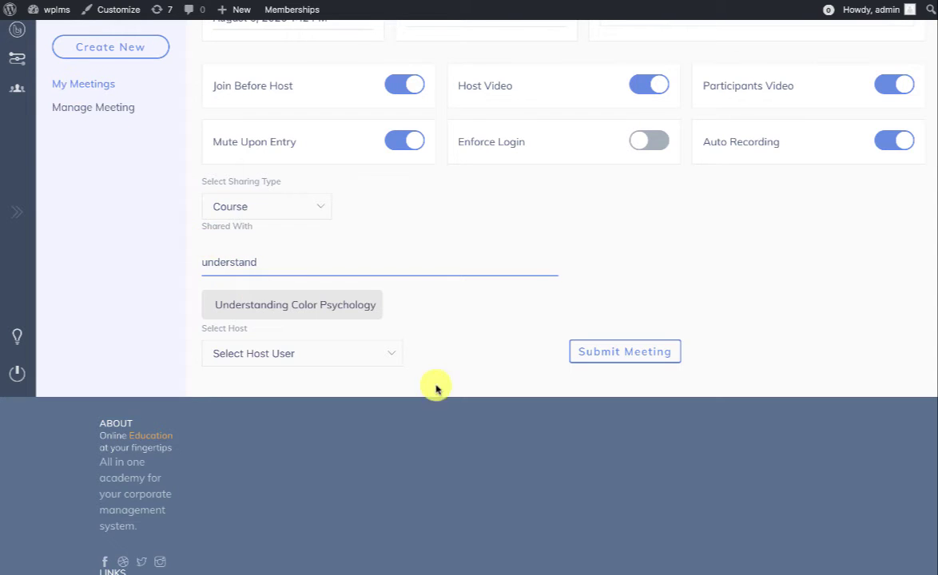
Choose a host user, submit the meeting, and go to the Course section
left_click(415, 364)
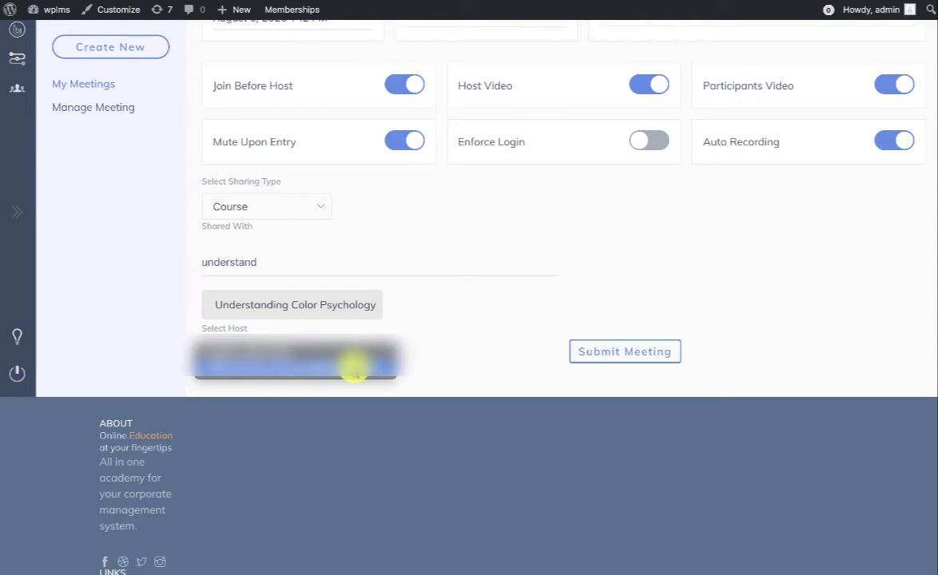
left_click(345, 365)
left_click(647, 361)
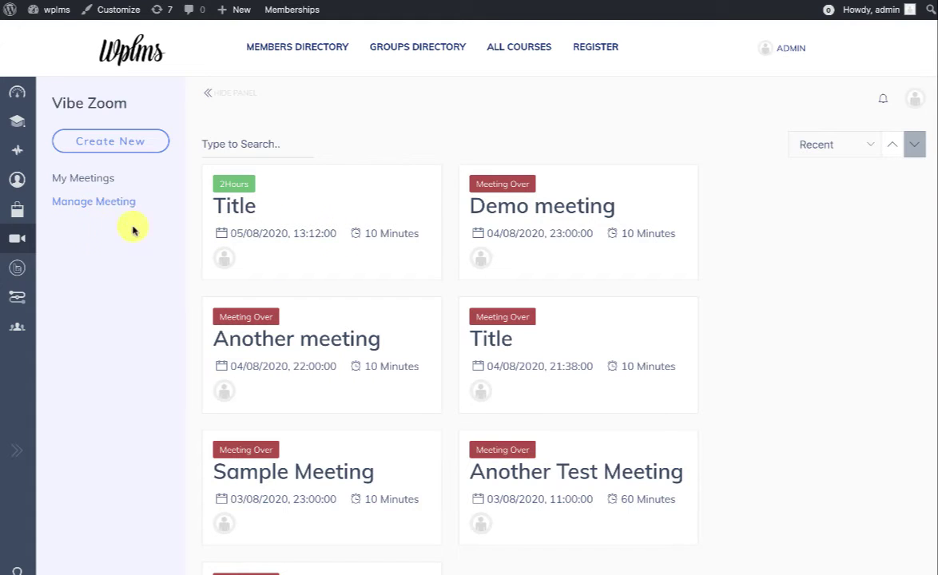
left_click(80, 178)
left_click(40, 124)
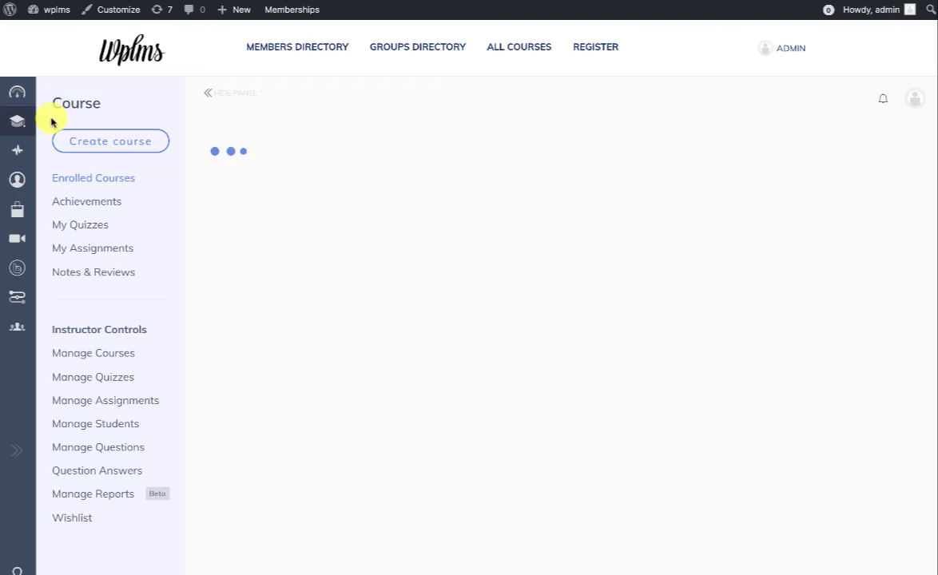
Edit the Understanding Color Psychology course and go to its Curriculum step
left_click(100, 363)
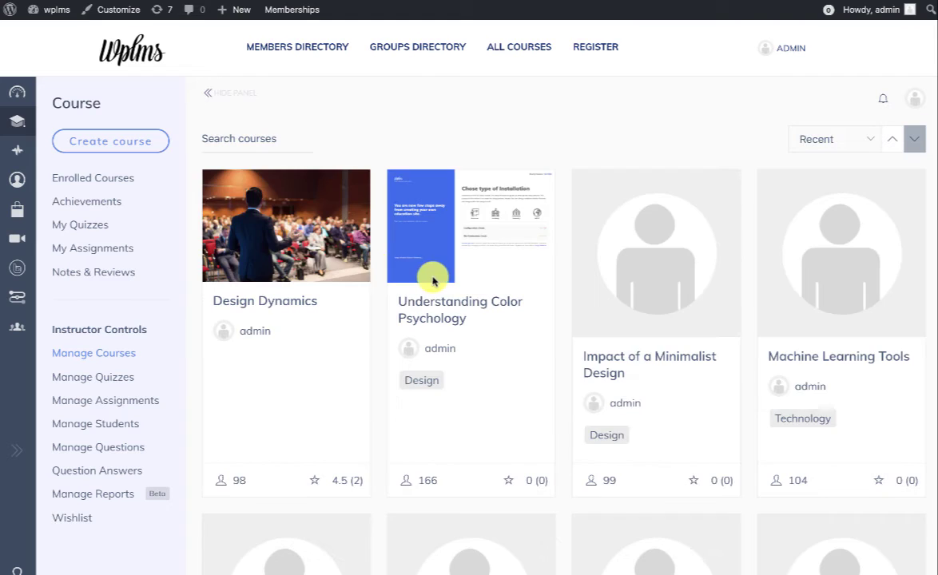
left_click(432, 277)
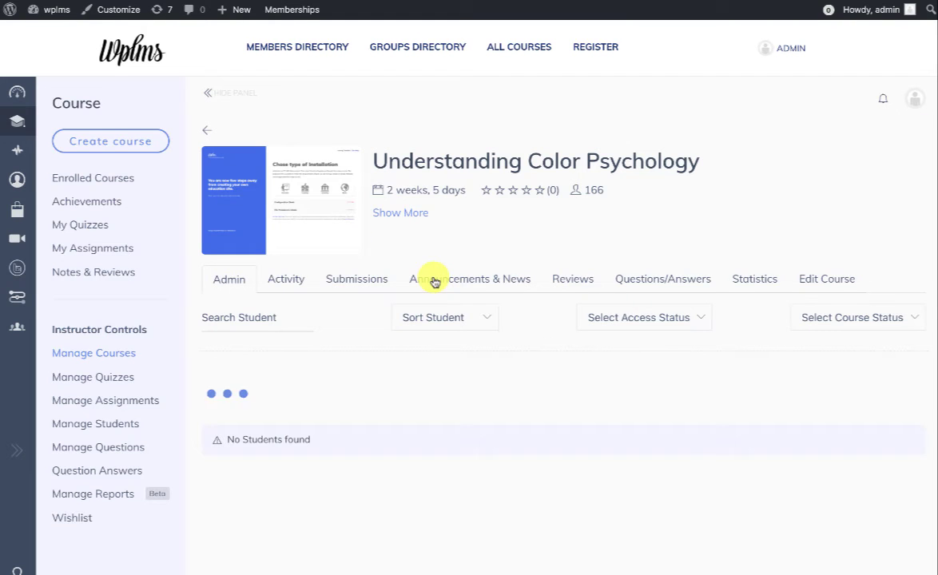
left_click(844, 276)
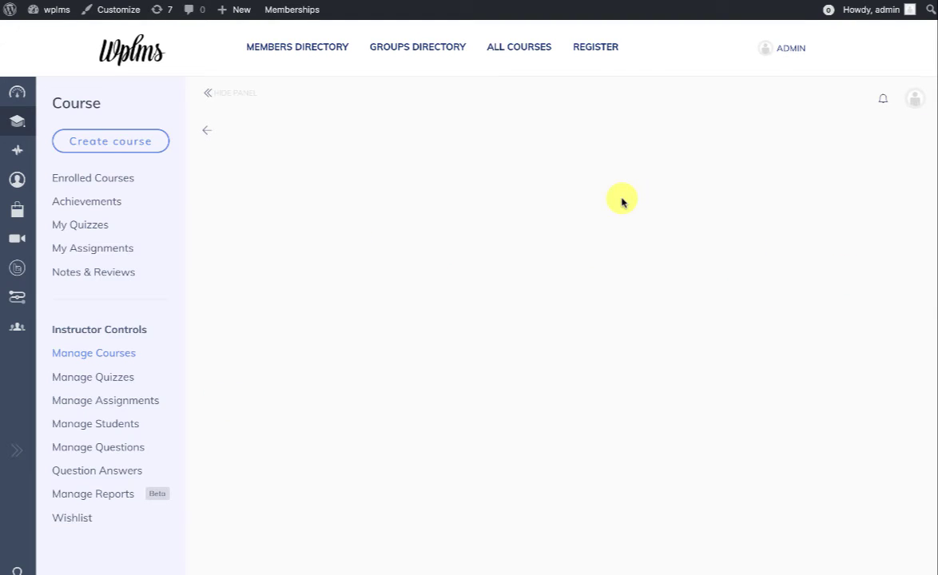
left_click(507, 219)
left_click(601, 211)
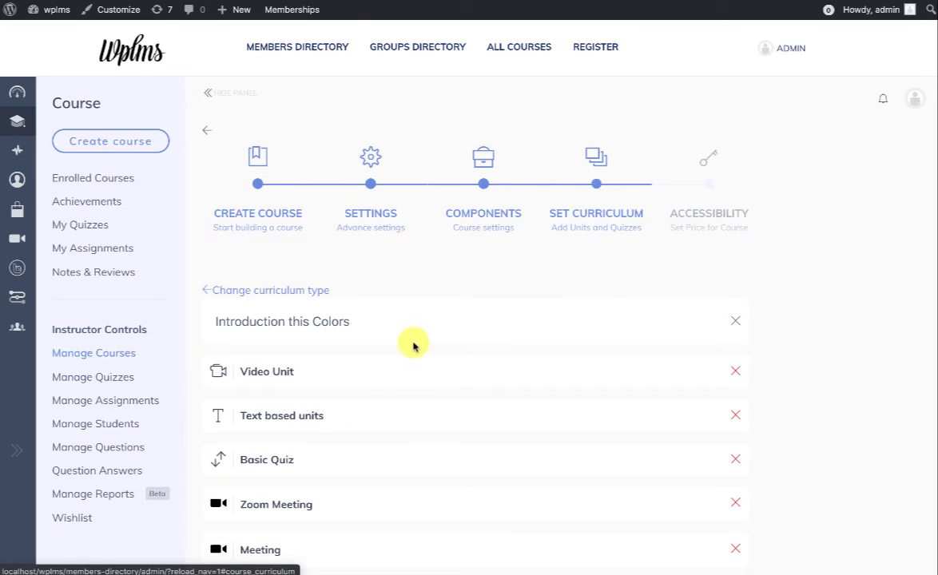
scroll(399, 359, "down", 2)
Add a Zoom unit 'Confernce' linked to the meeting Title to the curriculum
left_click(390, 505)
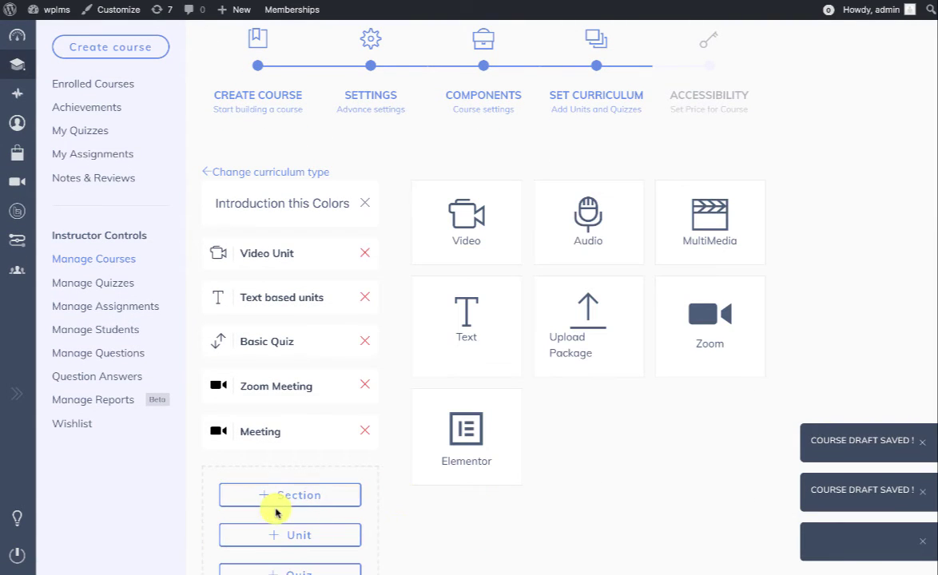
scroll(603, 425, "down", 1)
scroll(603, 425, "down", 2)
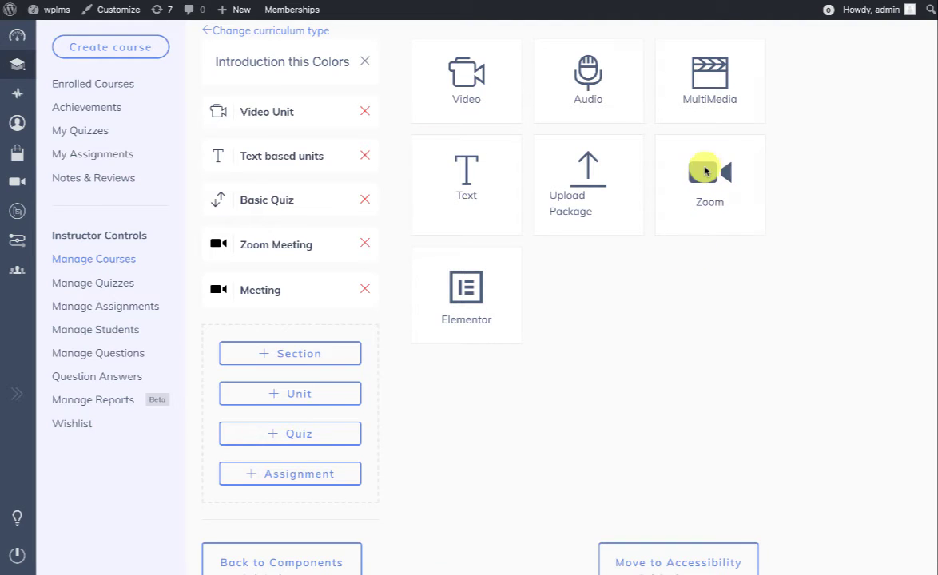
left_click(707, 169)
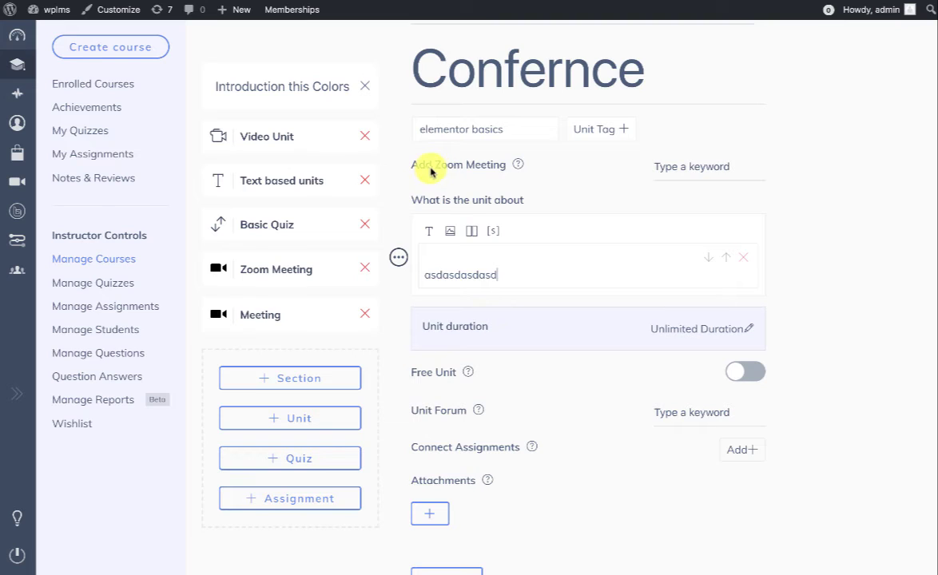
left_click(691, 164)
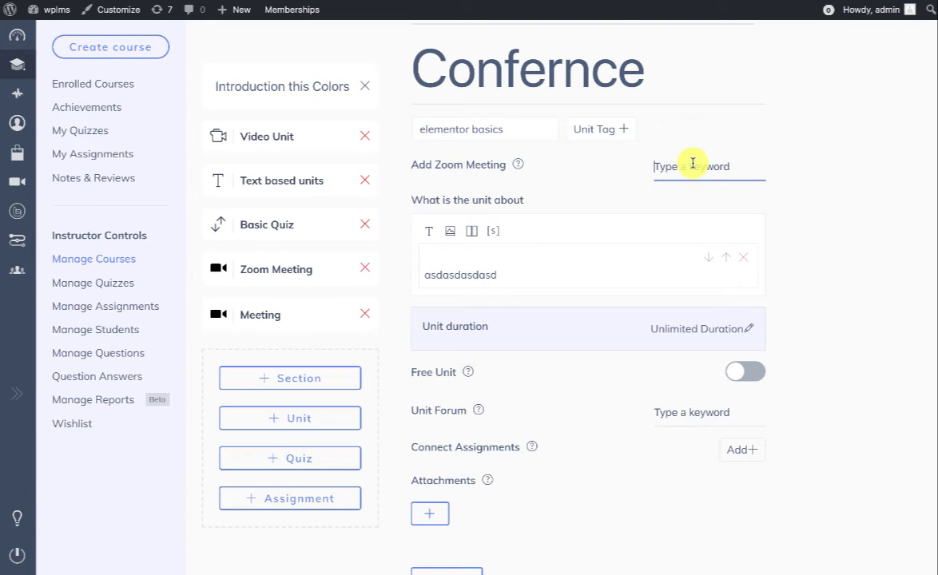
type("title")
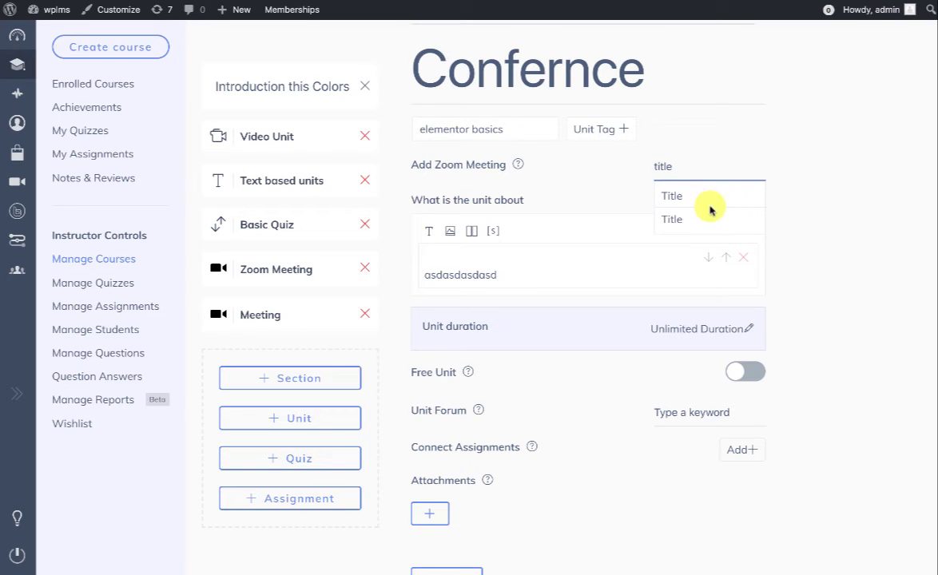
left_click(696, 194)
scroll(534, 359, "down", 3)
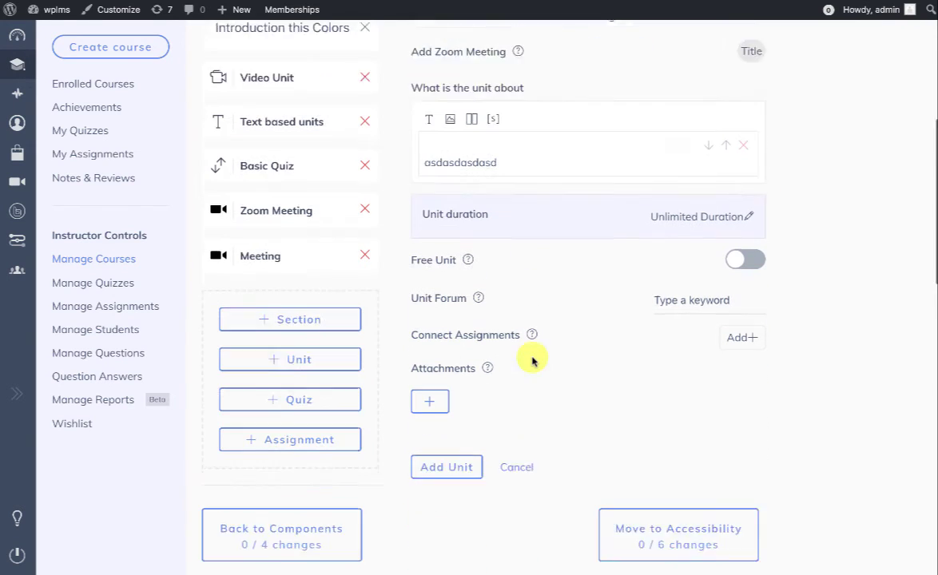
left_click(441, 404)
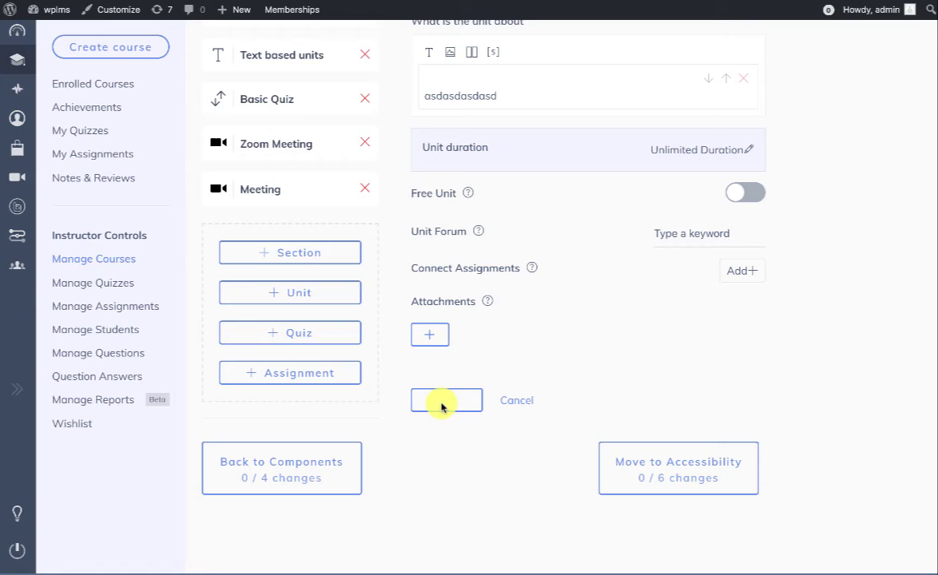
Publish the Understanding Color Psychology course now containing the Confernce Zoom unit
scroll(442, 403, "up", 2)
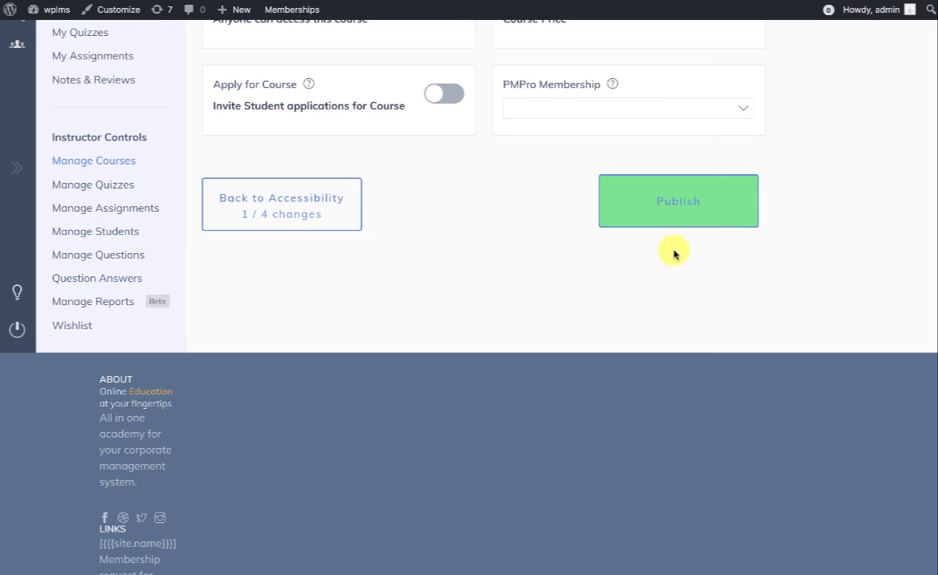
left_click(660, 205)
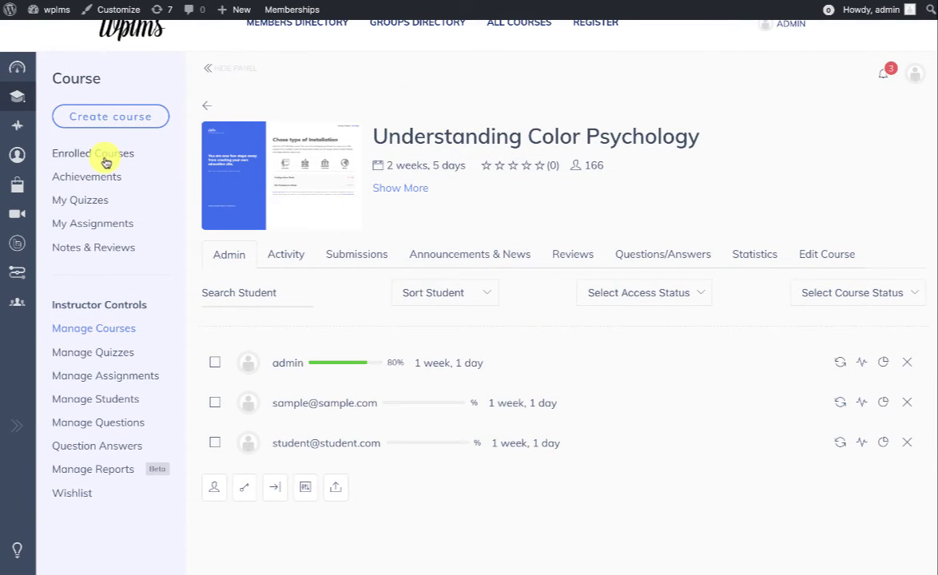
left_click(106, 159)
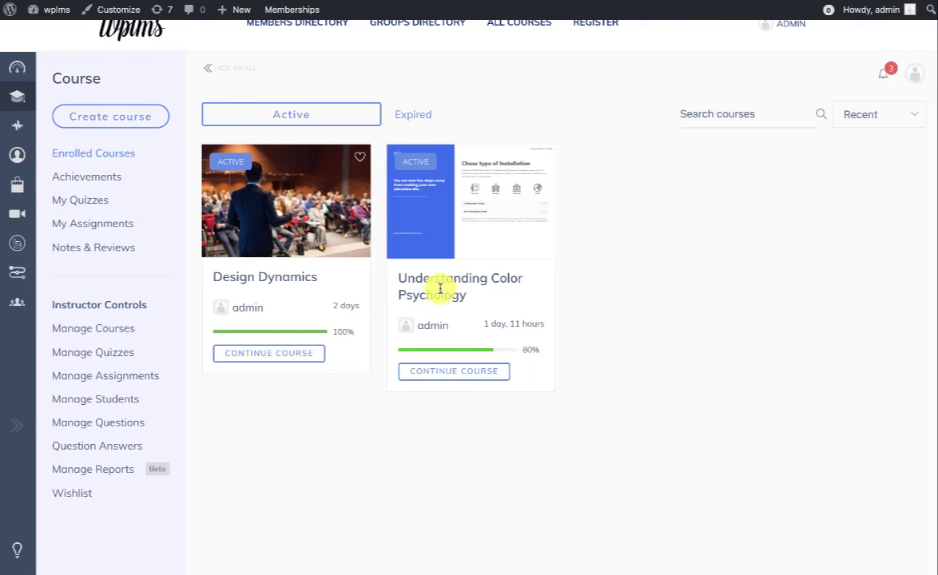
left_click(454, 280)
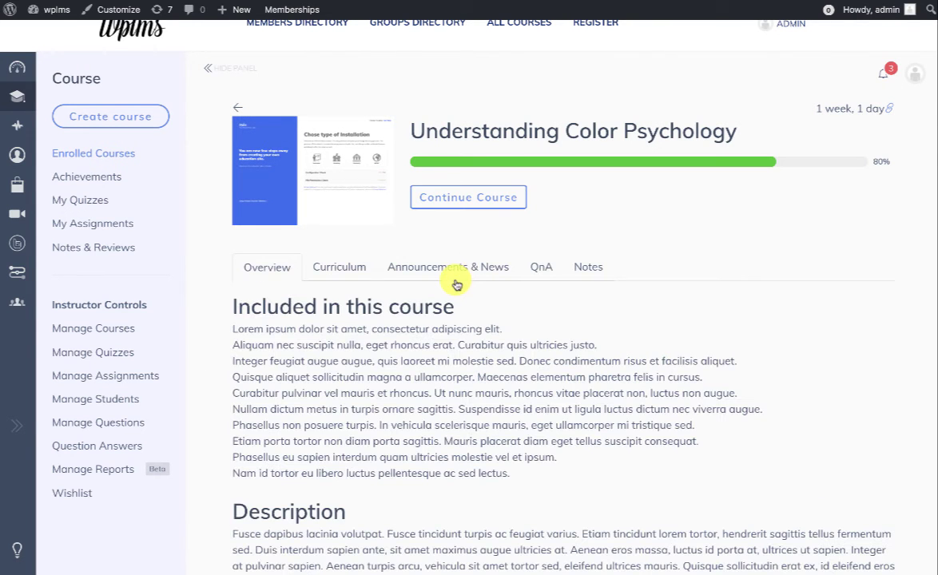
left_click(479, 197)
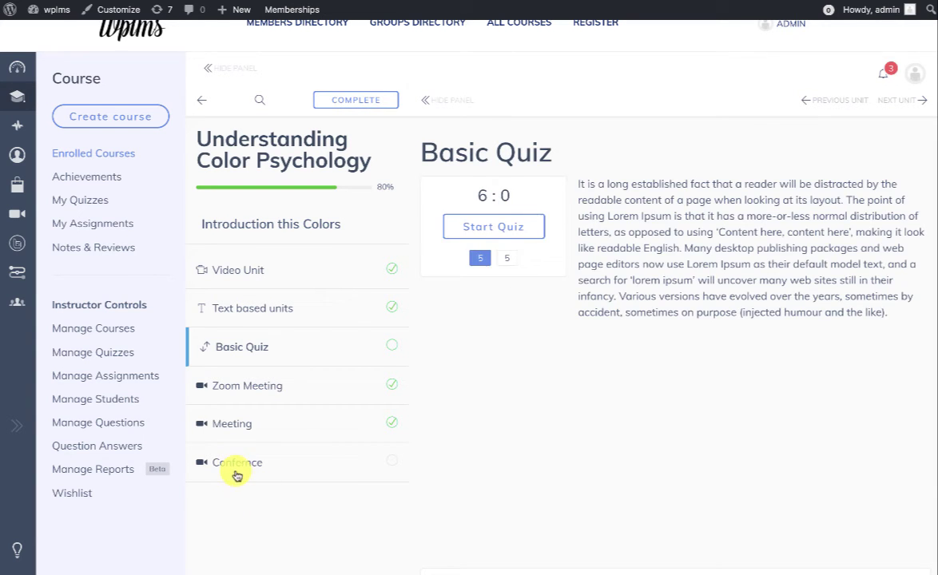
left_click(241, 464)
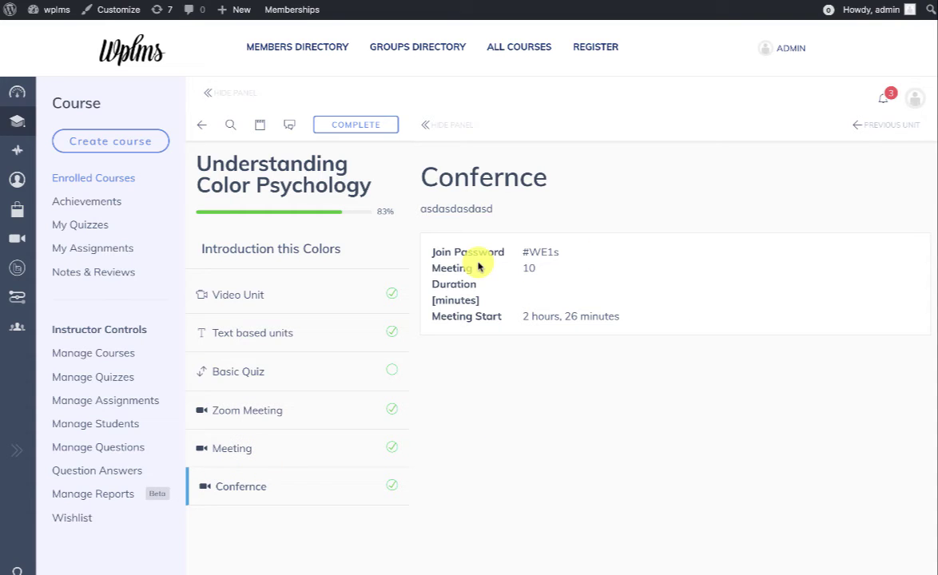
scroll(533, 331, "down", 1)
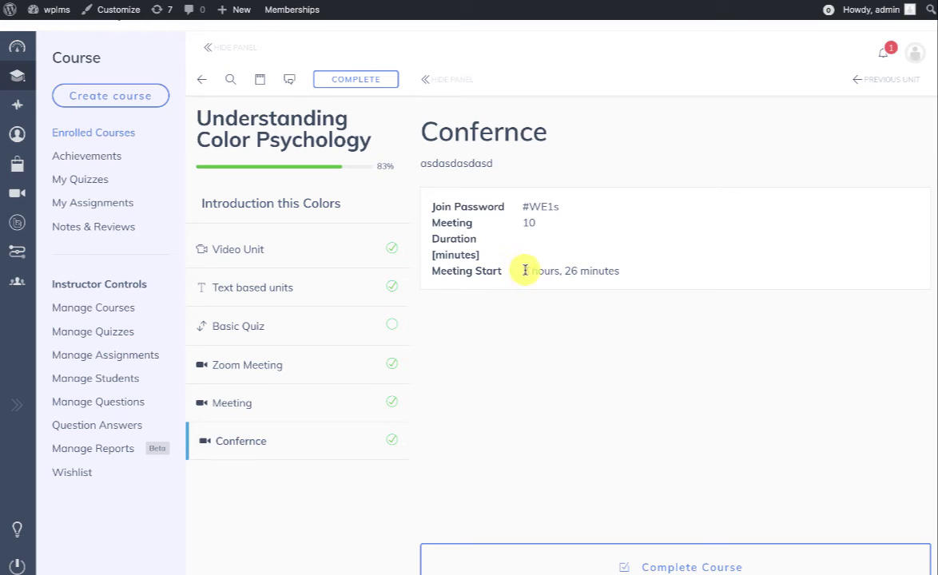
left_click_drag(525, 271, 678, 272)
left_click(678, 272)
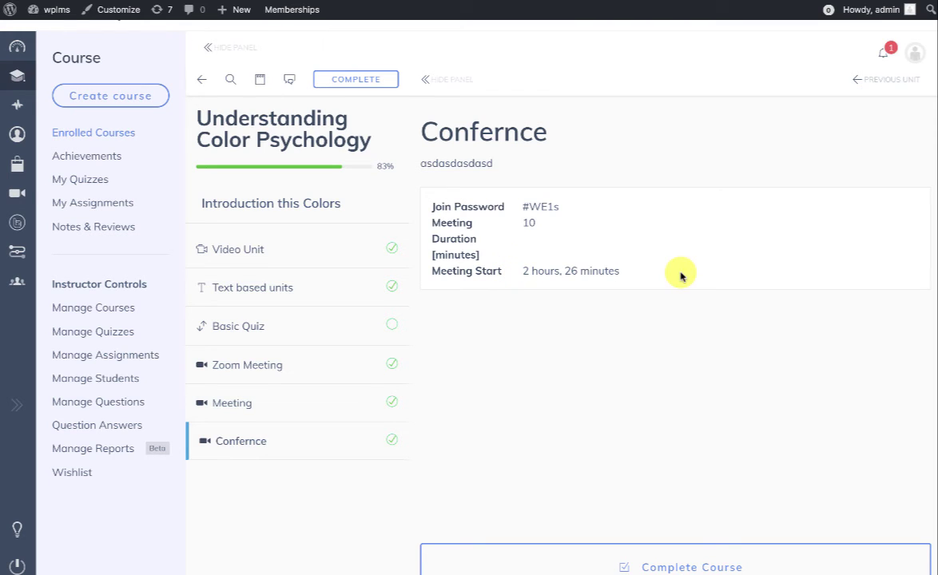
double_click(534, 223)
left_click_drag(511, 206, 573, 217)
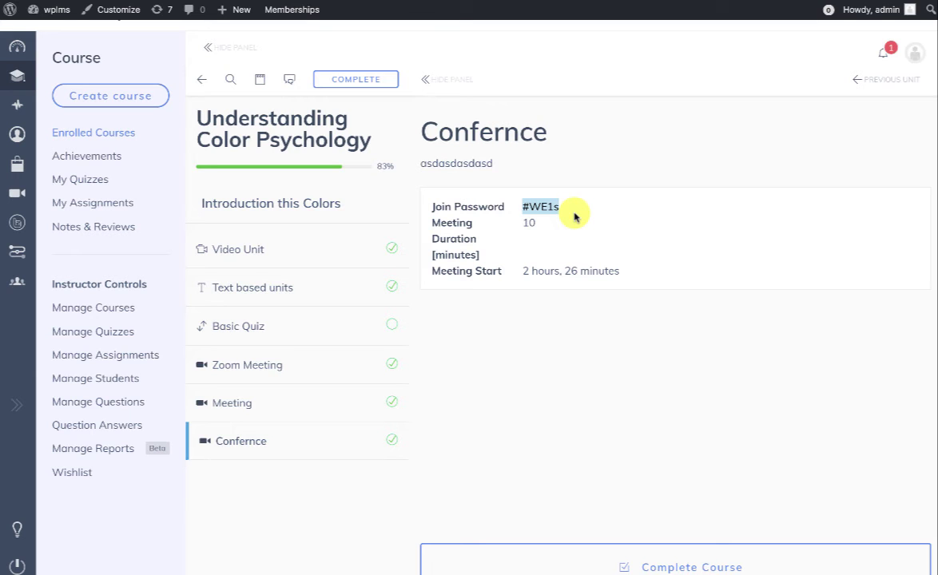
mouse_move(21, 224)
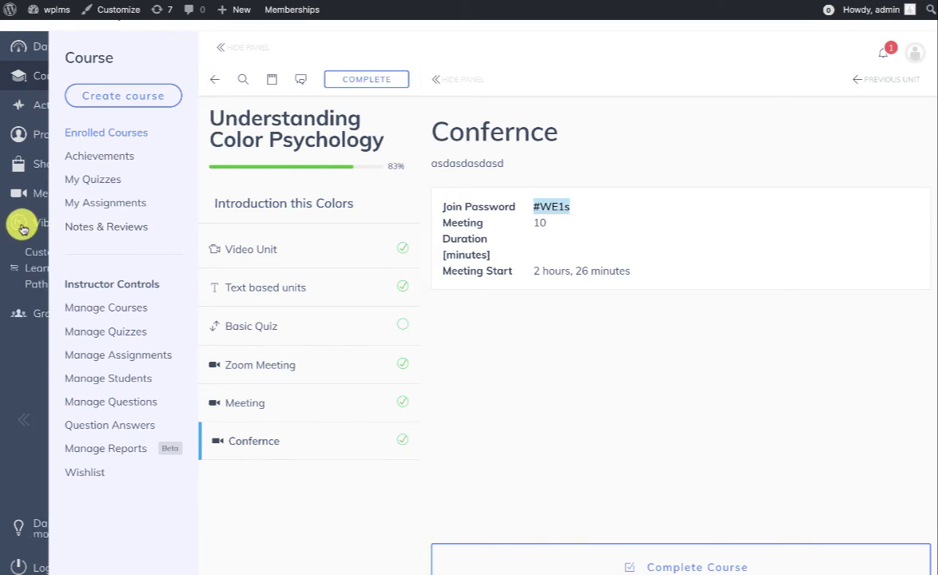
Open the existing Title meeting for editing under Meetings > Course > Manage Meeting
left_click(39, 198)
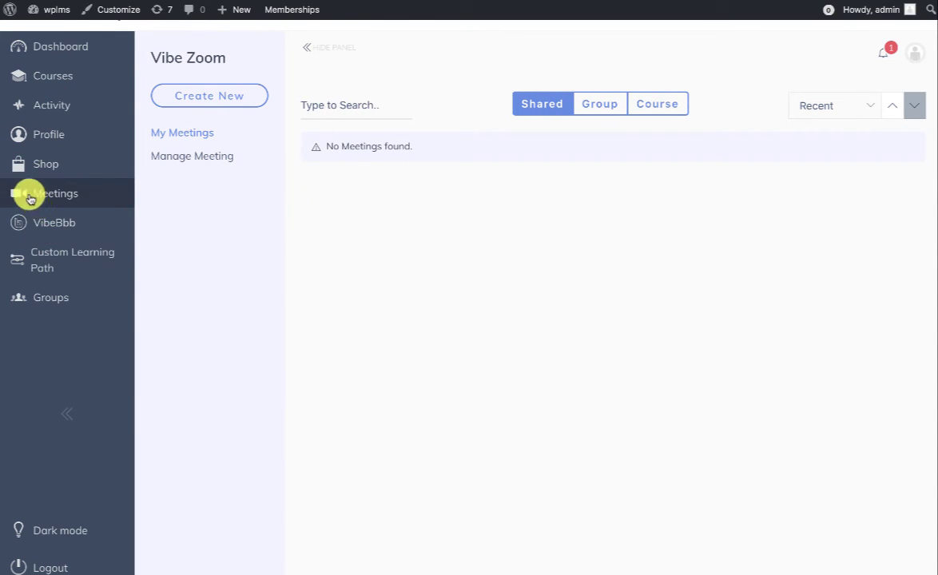
left_click(600, 105)
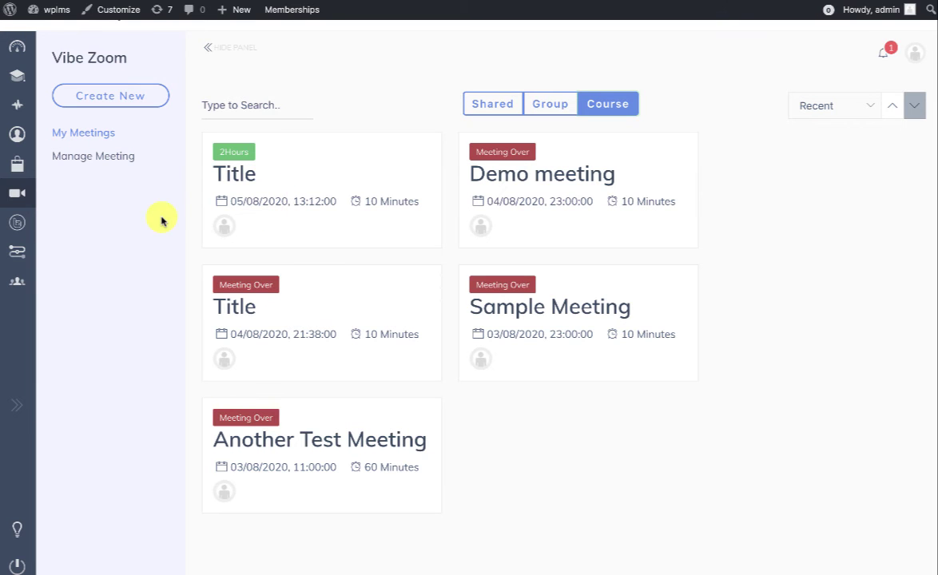
left_click(79, 159)
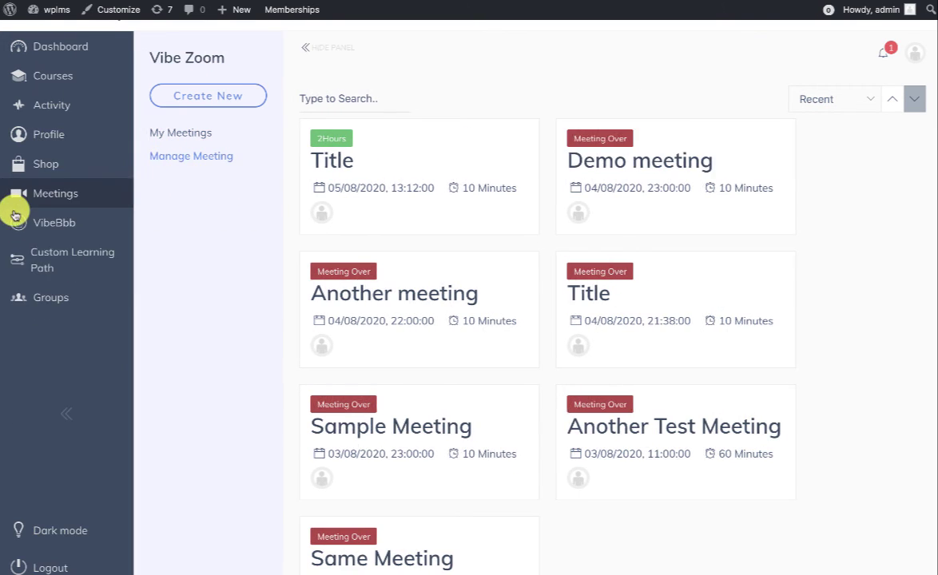
left_click(275, 164)
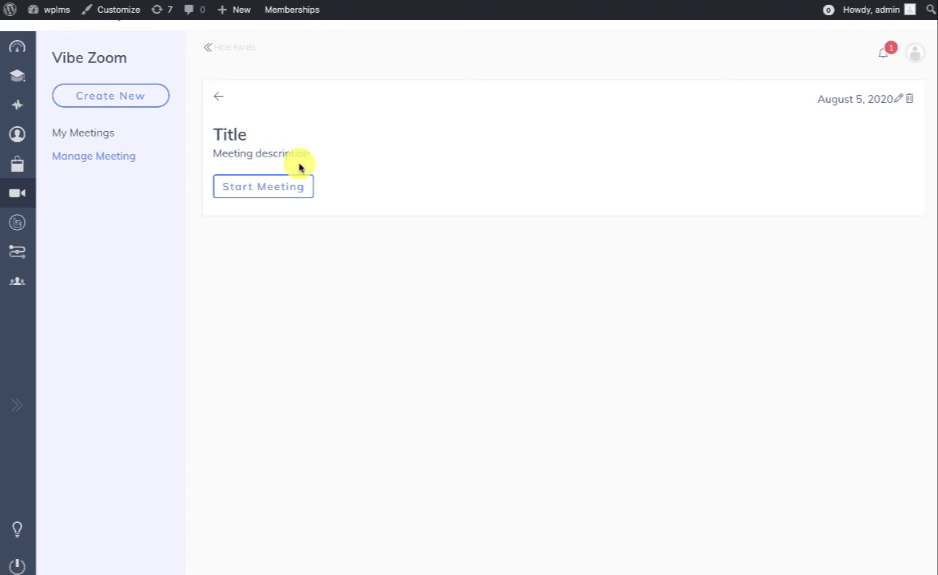
left_click(899, 99)
Schedule it for 7 August 2020 10:00, shared with Understanding Color Psychology, with a host, and submit
scroll(509, 311, "down", 1)
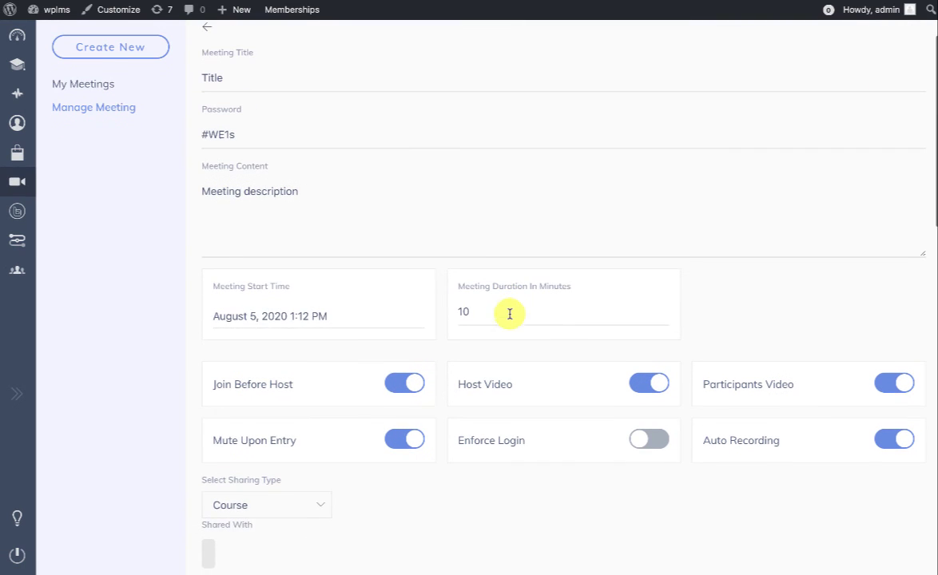
left_click(266, 316)
left_click(288, 503)
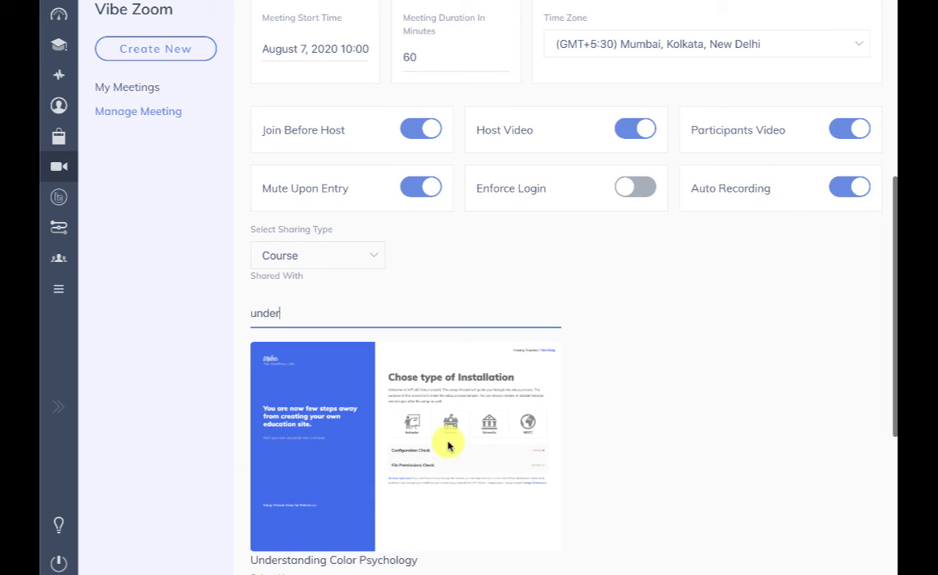
left_click(447, 446)
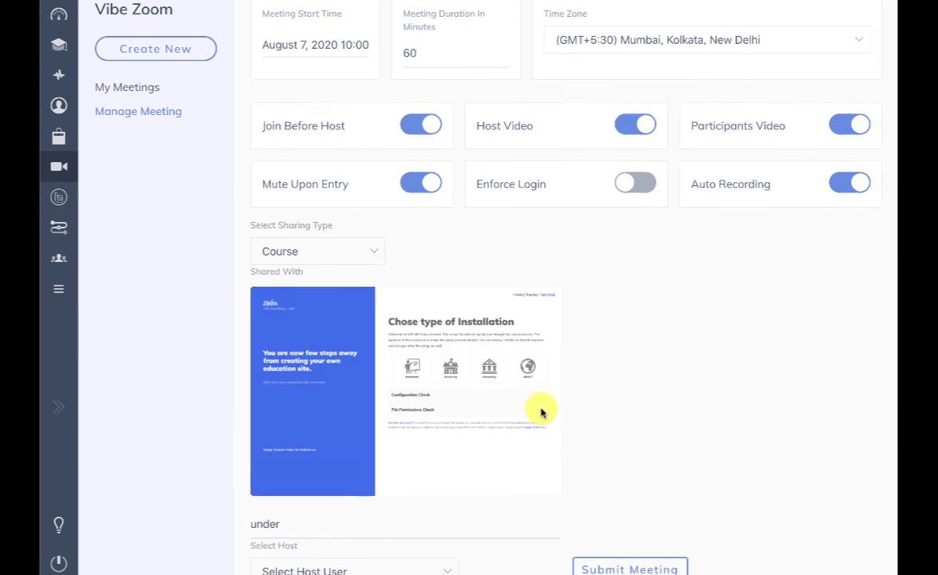
scroll(551, 419, "down", 2)
left_click(431, 407)
left_click(384, 416)
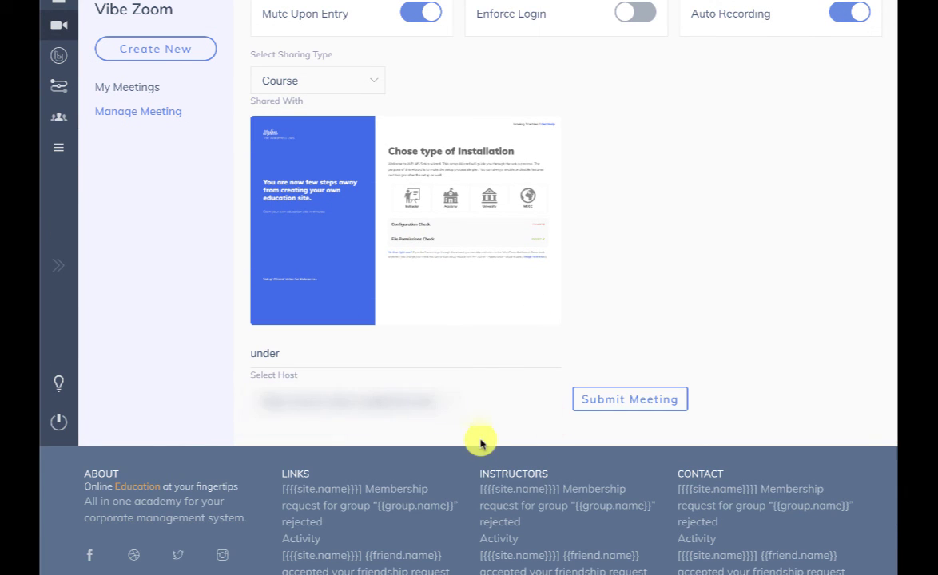
left_click(608, 404)
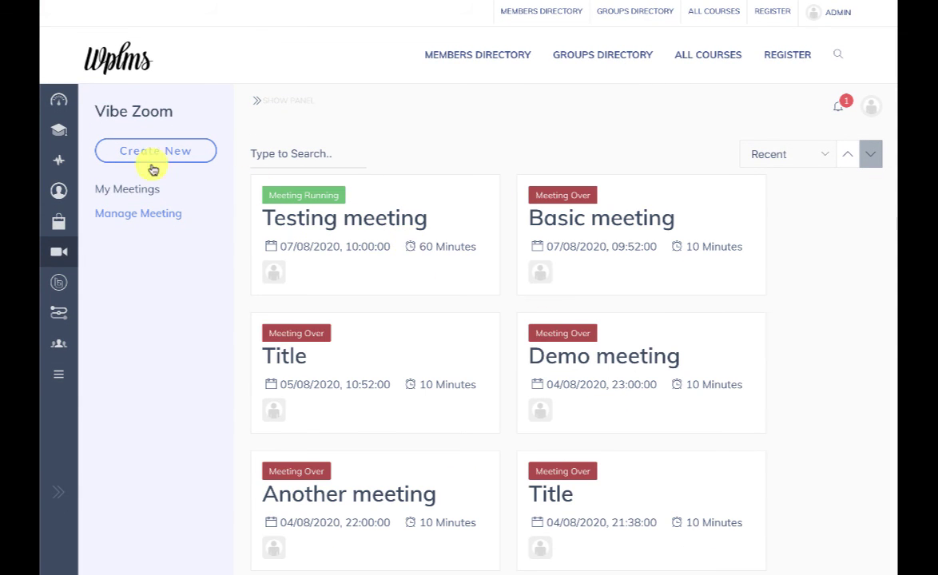
Check the course meetings list and open the Testing meeting's details from the student's view
left_click(126, 190)
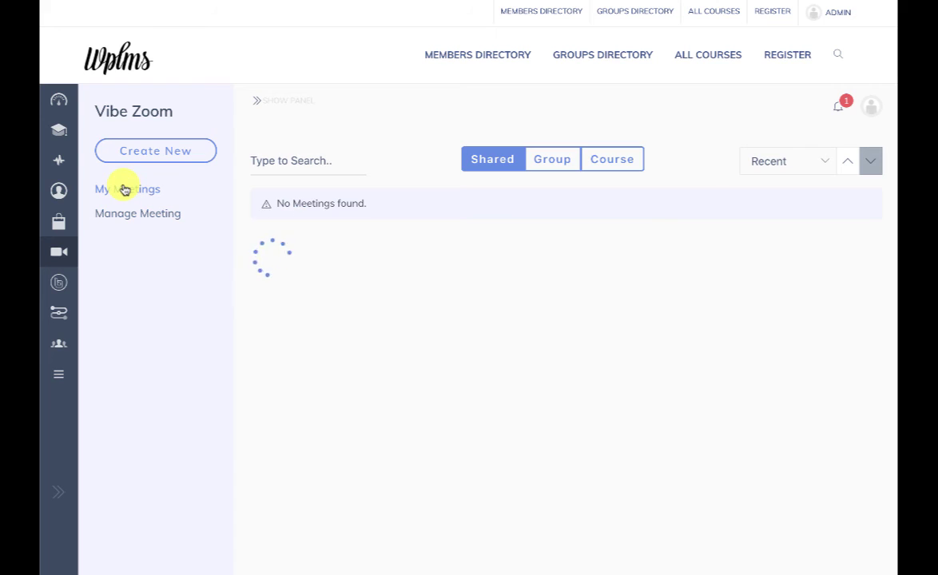
left_click(610, 163)
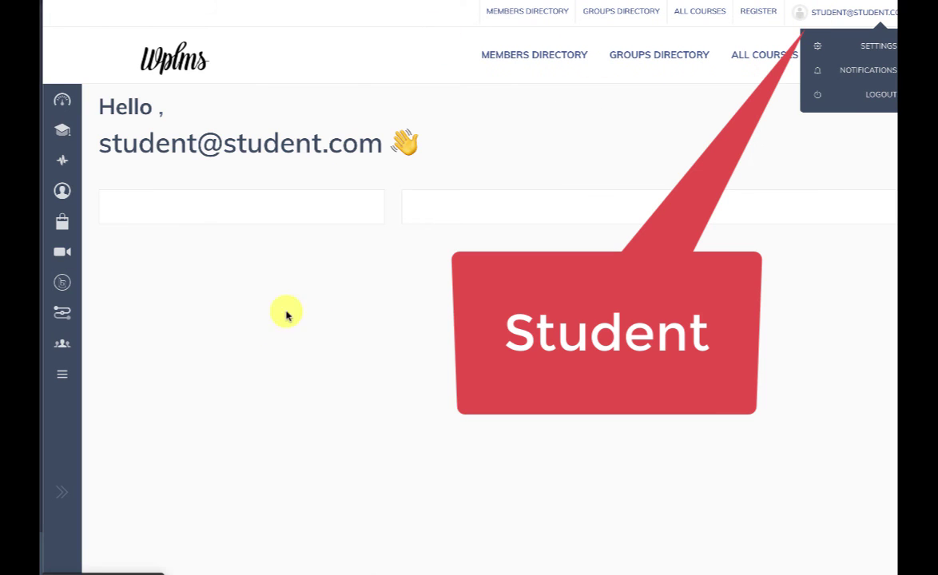
left_click(84, 253)
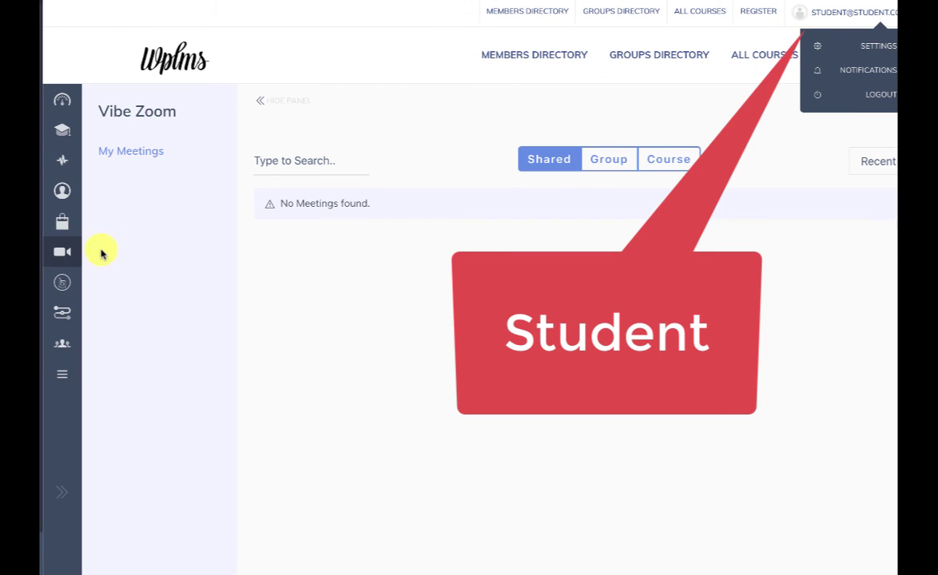
left_click(680, 167)
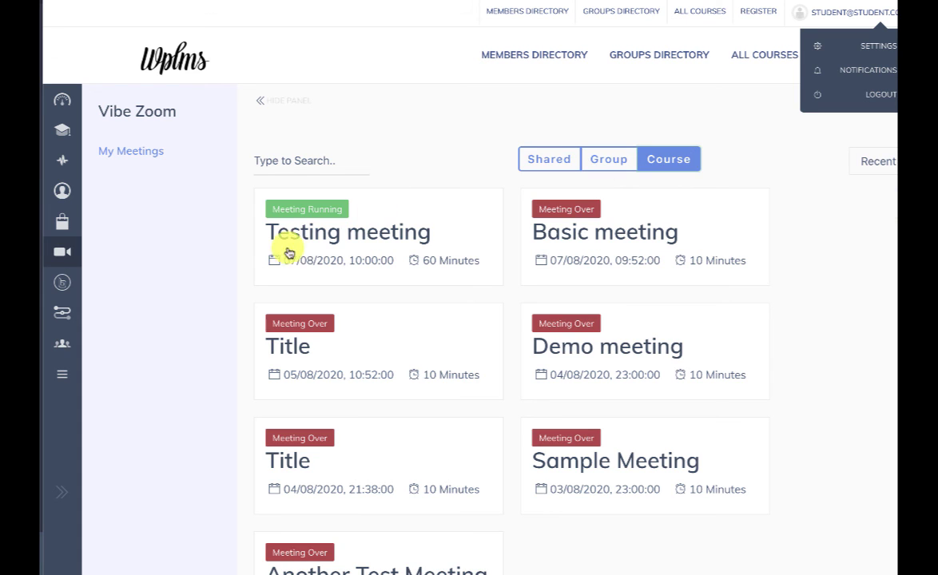
left_click(300, 227)
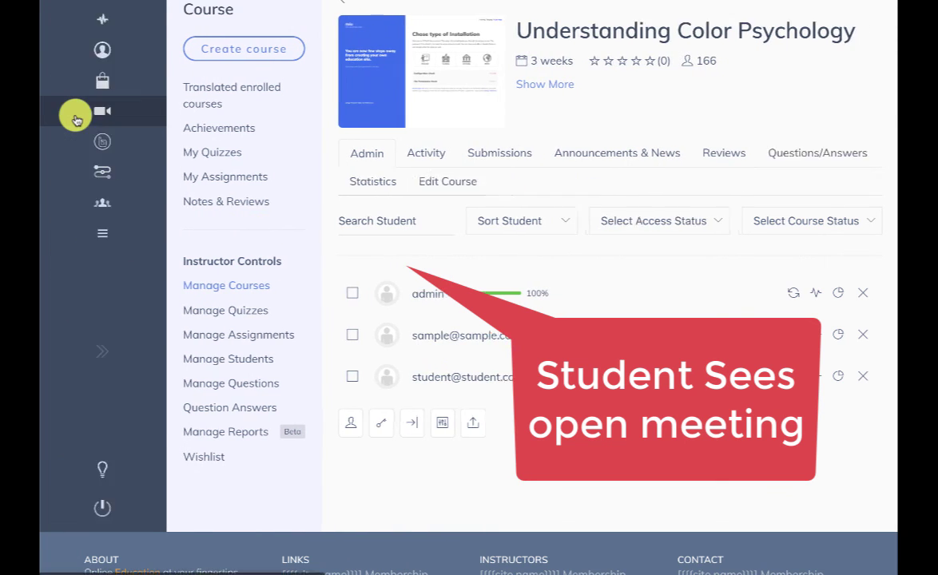
As instructor, open the running Testing meeting from the Course meetings list
left_click(75, 114)
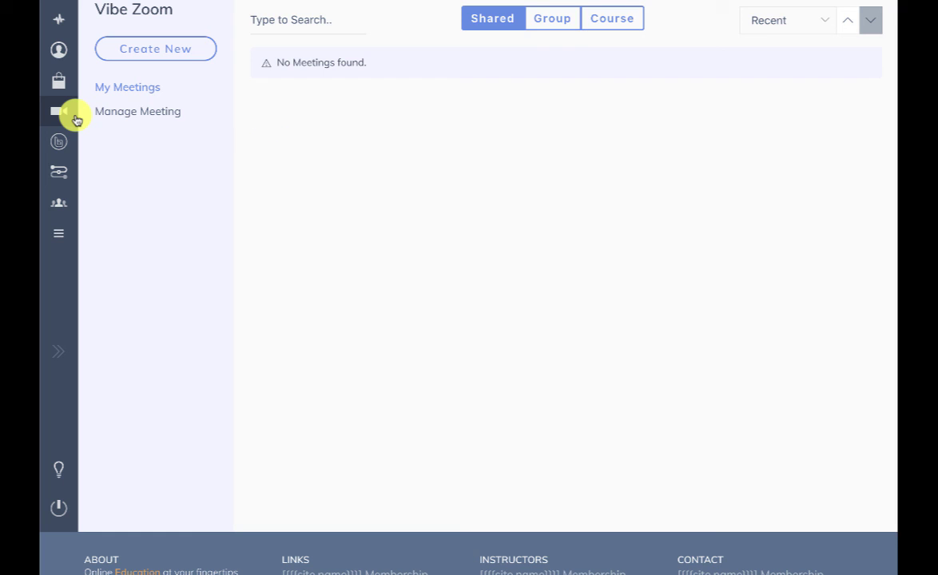
left_click(613, 26)
left_click(328, 102)
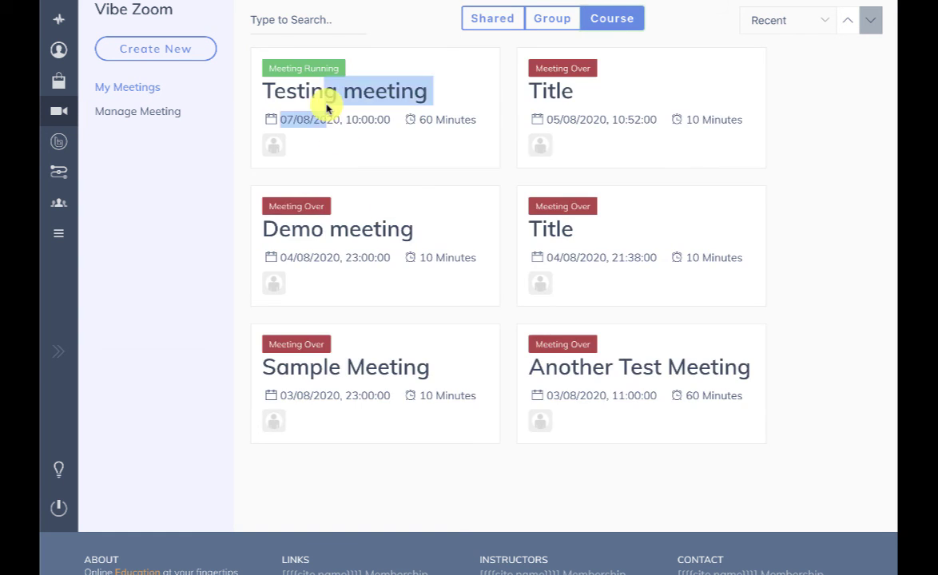
Start the Testing meeting in the Zoom desktop app and move its windows aside
left_click(299, 92)
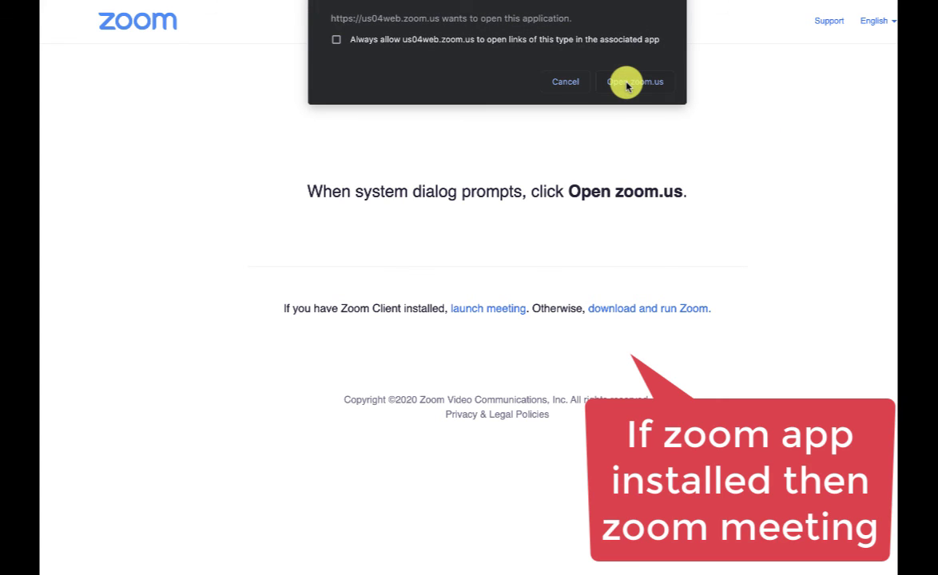
left_click(626, 83)
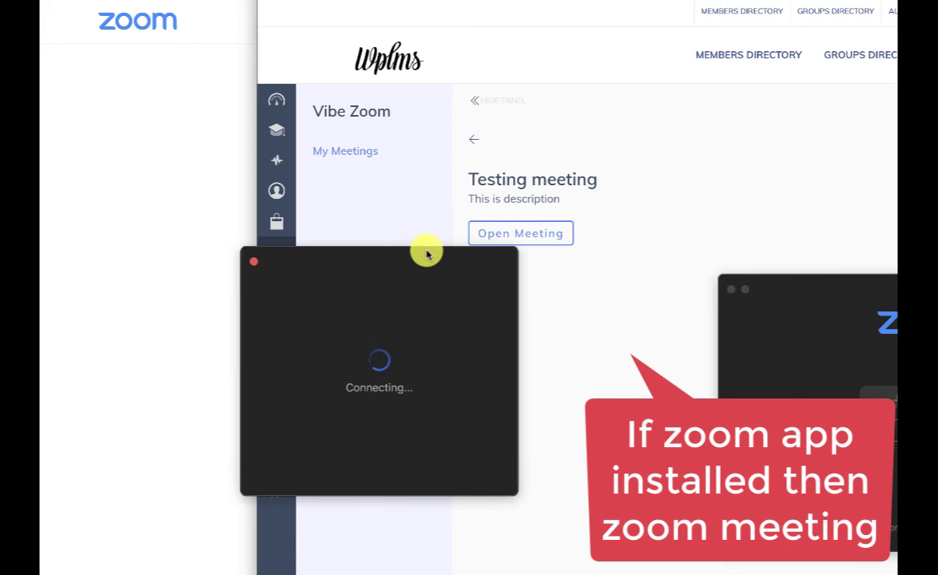
left_click_drag(425, 251, 318, 241)
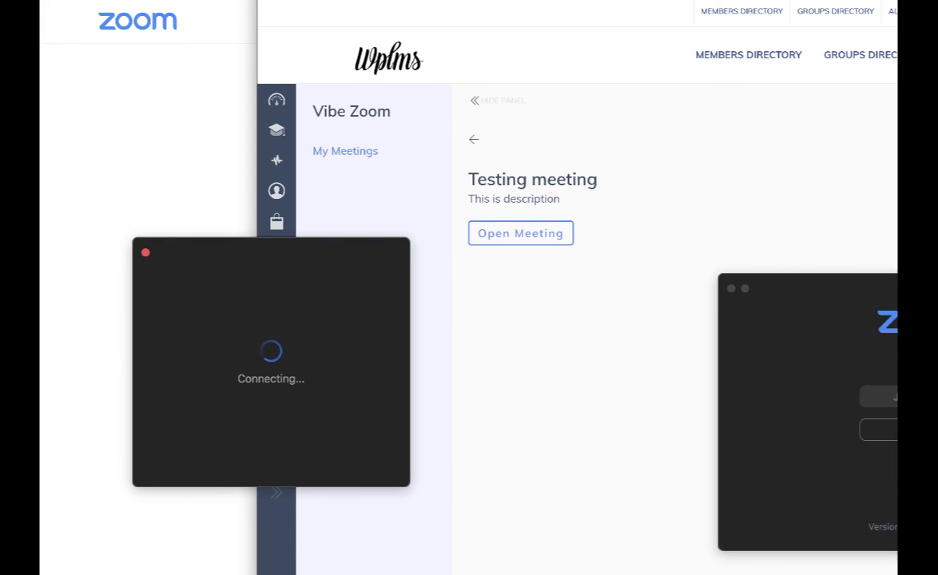
left_click_drag(895, 319, 567, 306)
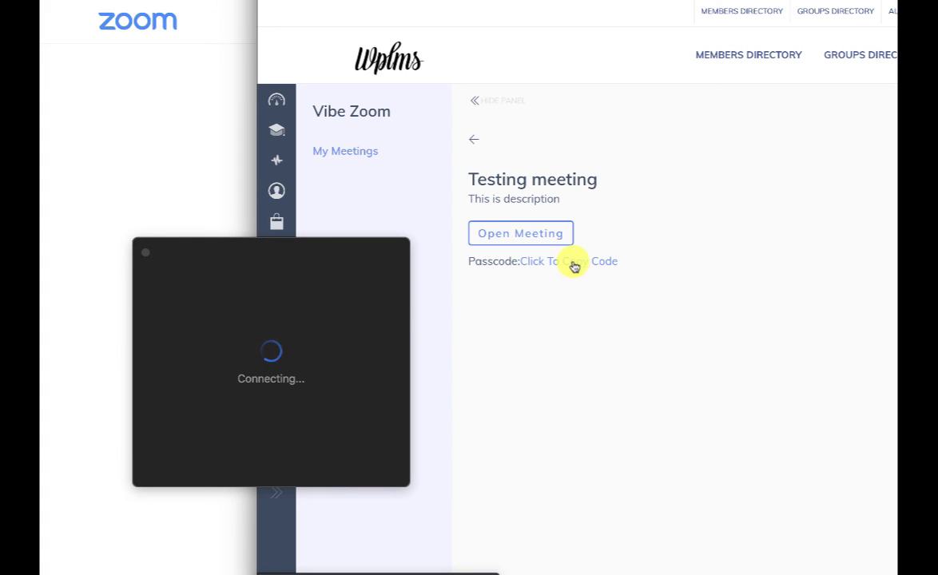
Join the meeting from the Zoom web page with the display name 'student'
scroll(639, 239, "down", 3)
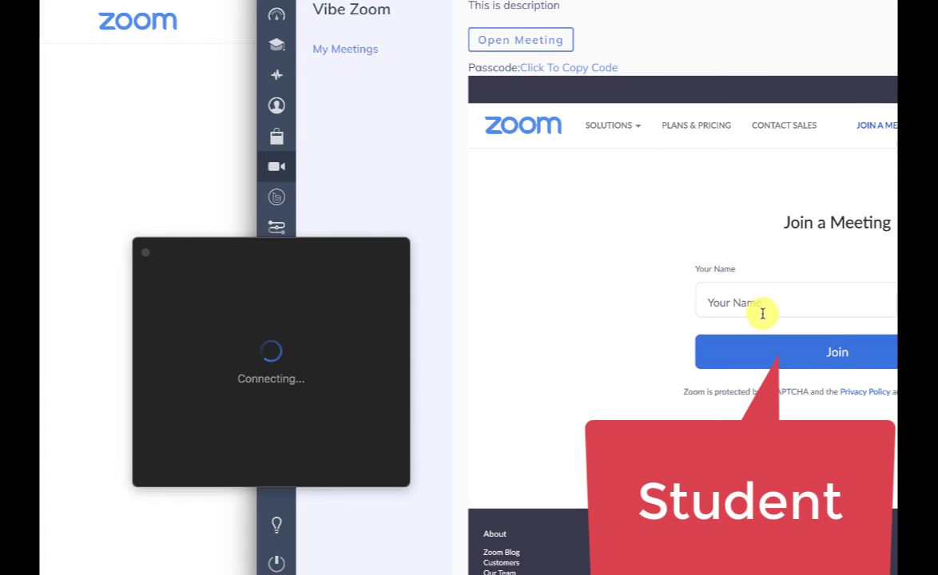
left_click(744, 300)
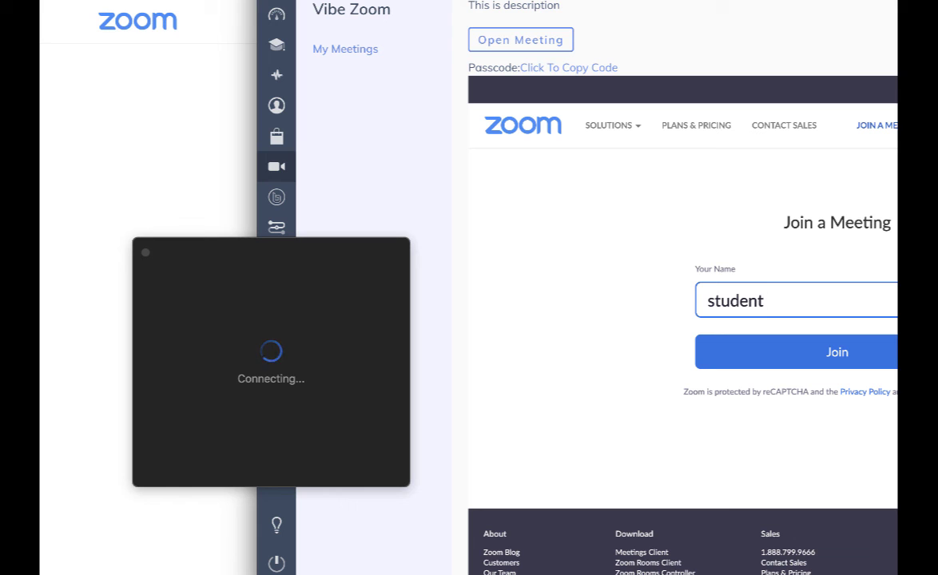
left_click(809, 361)
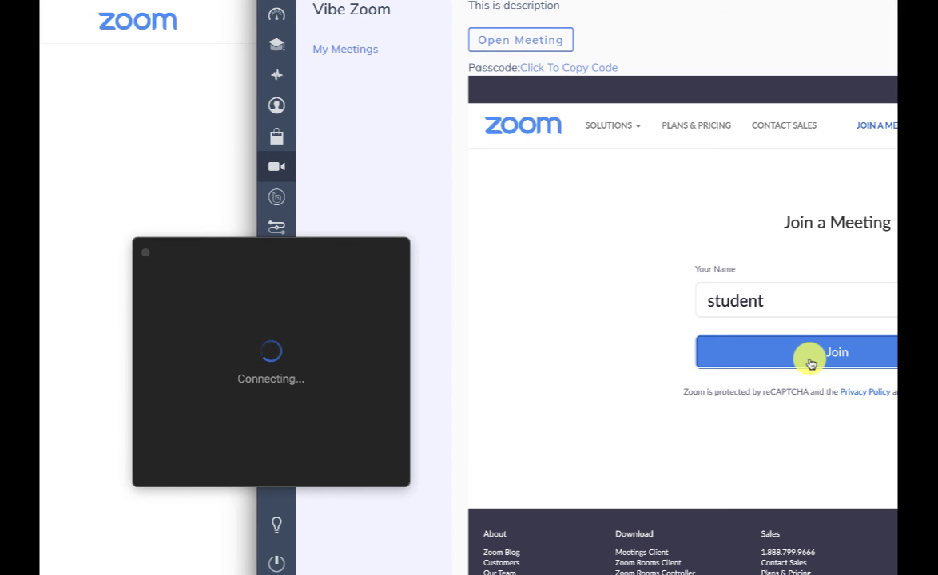